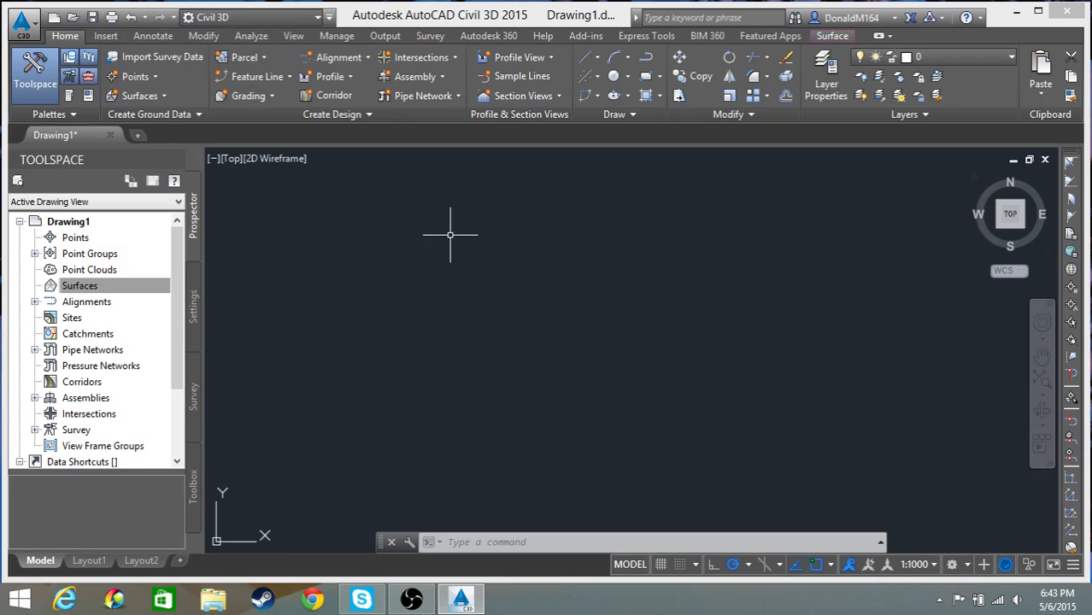
Create a TIN surface, keeping the default name and the Contours 2m and 10m (Background) style.
{"action": "left_click", "coordinate": [159, 101]}
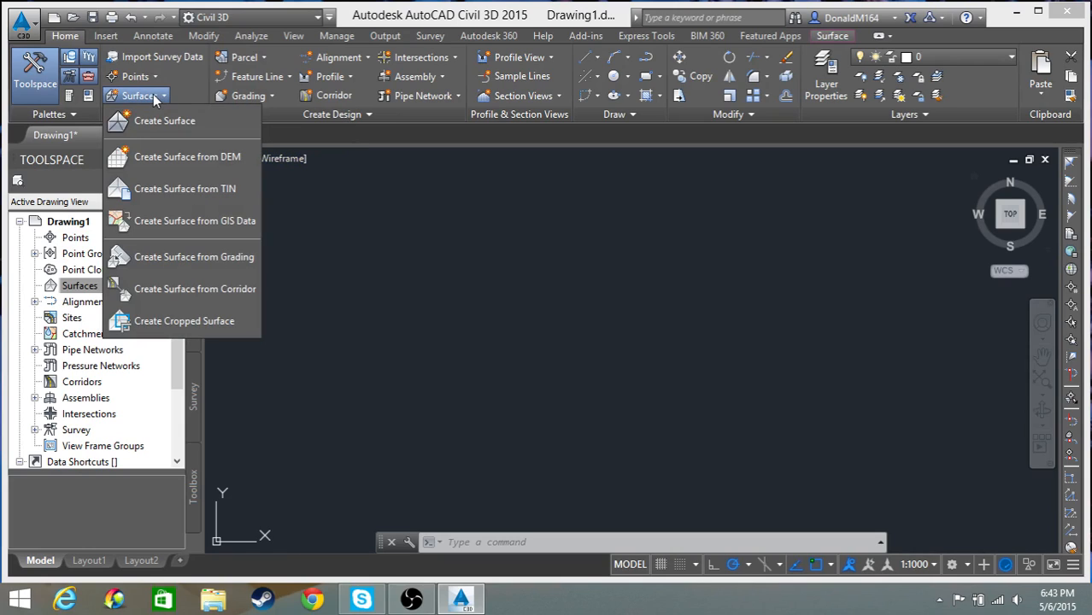
{"action": "left_click", "coordinate": [156, 121]}
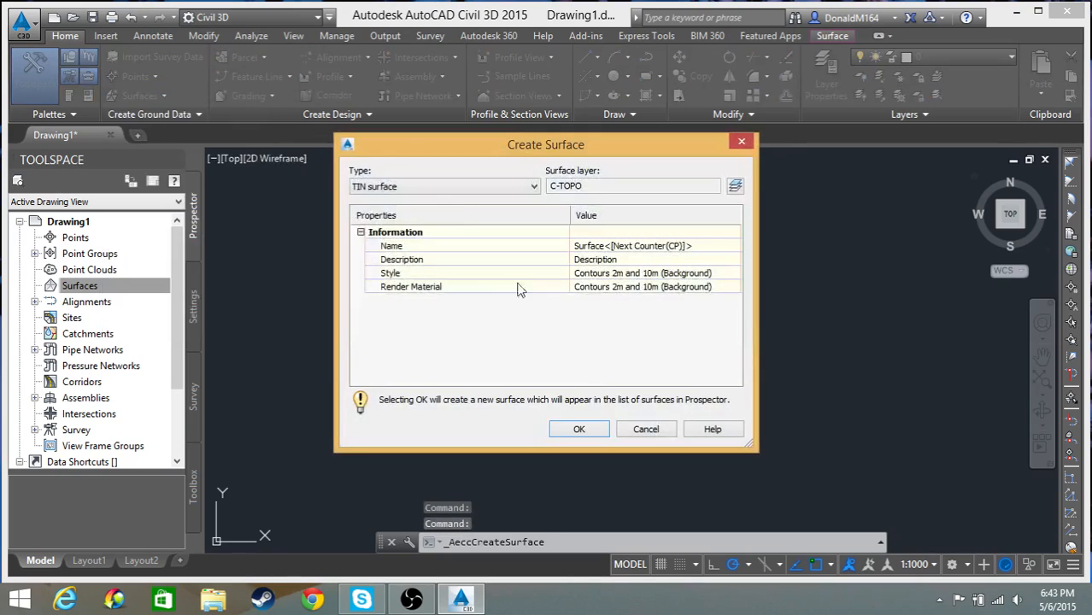
{"action": "left_click", "coordinate": [444, 186]}
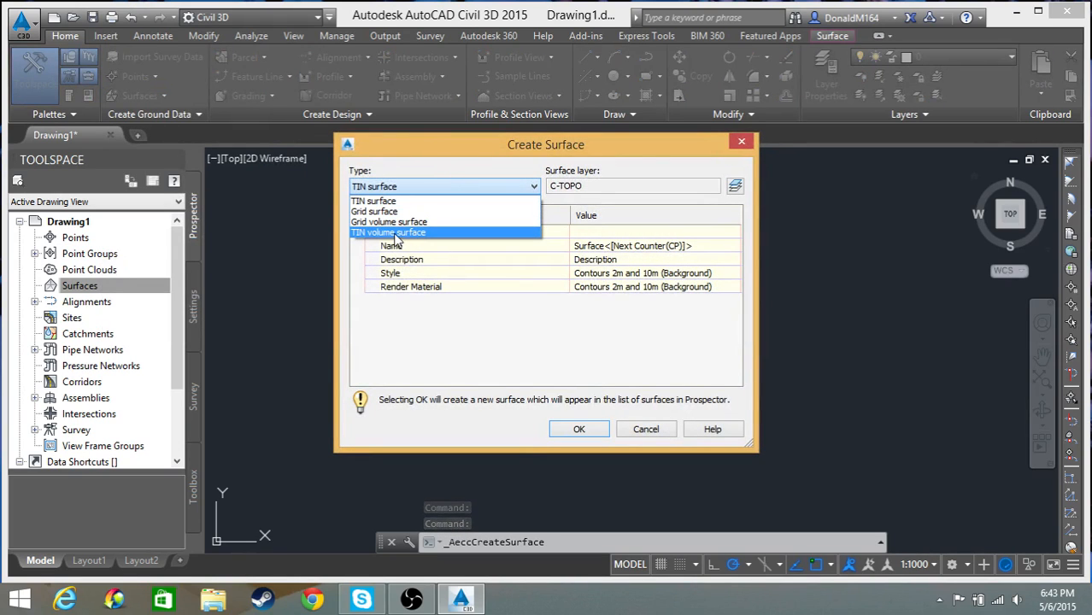
{"action": "left_click", "coordinate": [391, 201]}
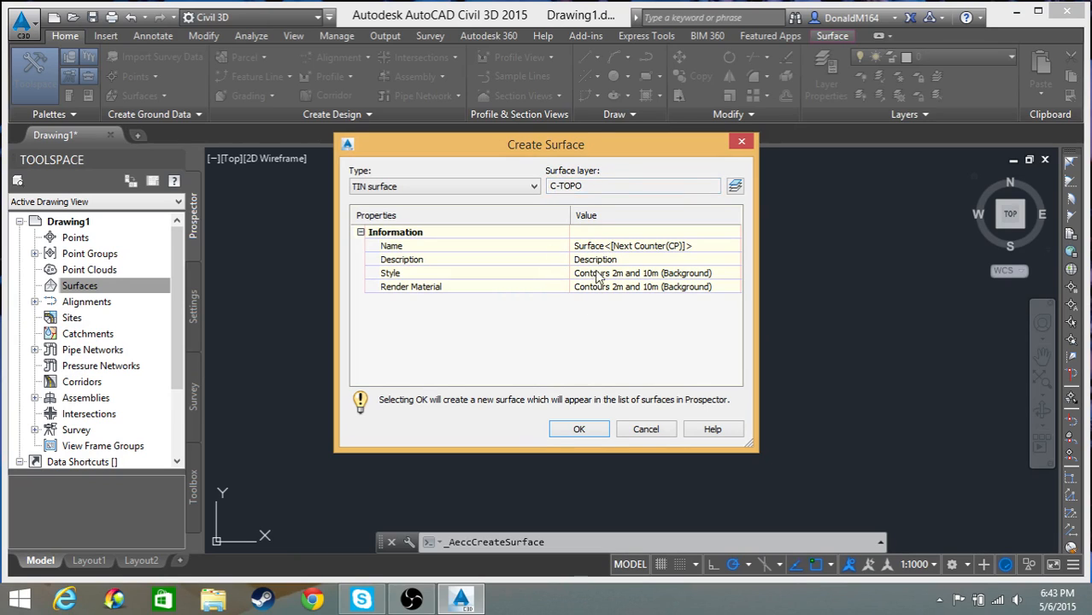
{"action": "left_click", "coordinate": [578, 427]}
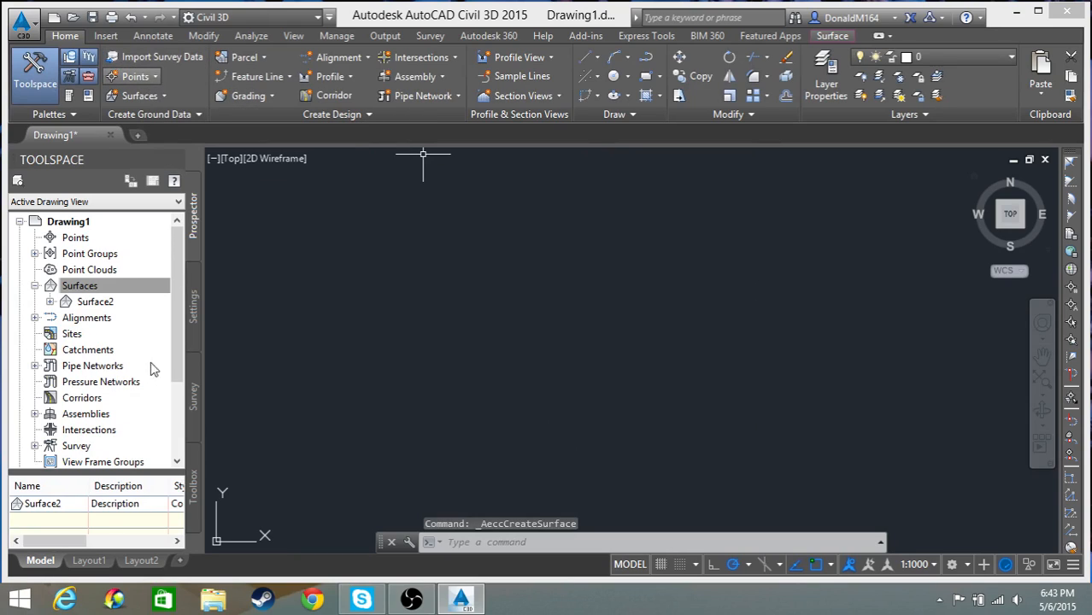
Start adding points to the new surface and place the first one near the middle of the drawing at elevation 50.
{"action": "left_click", "coordinate": [203, 37]}
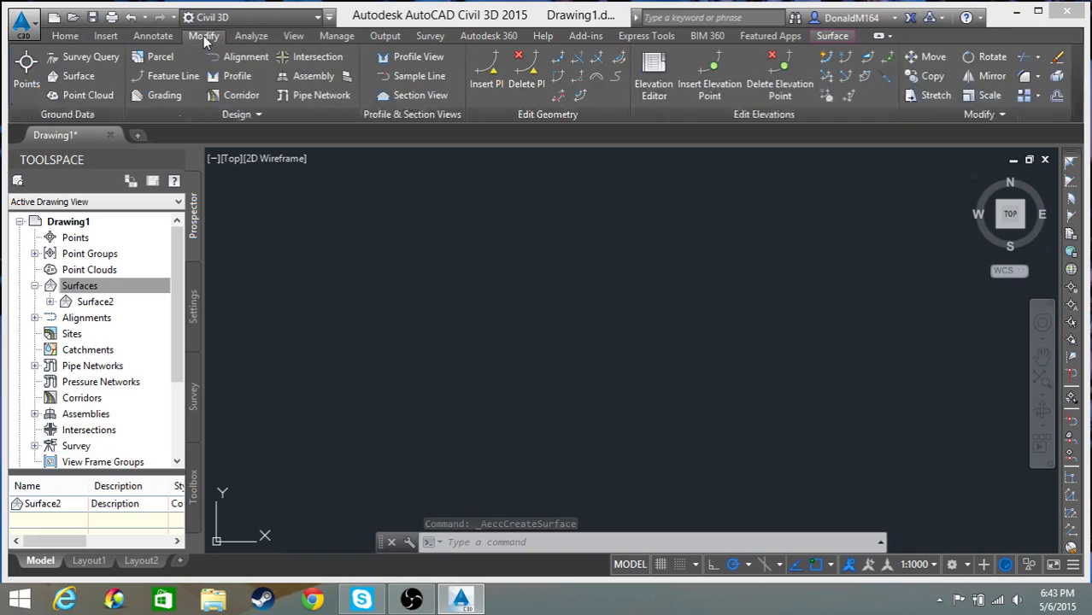
{"action": "left_click", "coordinate": [66, 77]}
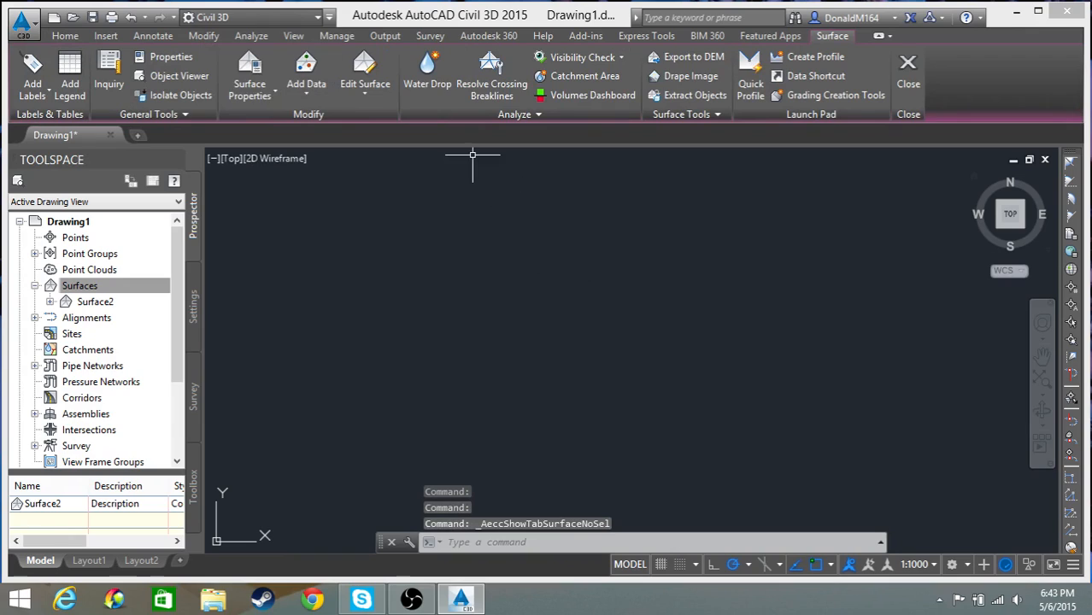
{"action": "left_click", "coordinate": [369, 99]}
{"action": "left_click", "coordinate": [392, 212]}
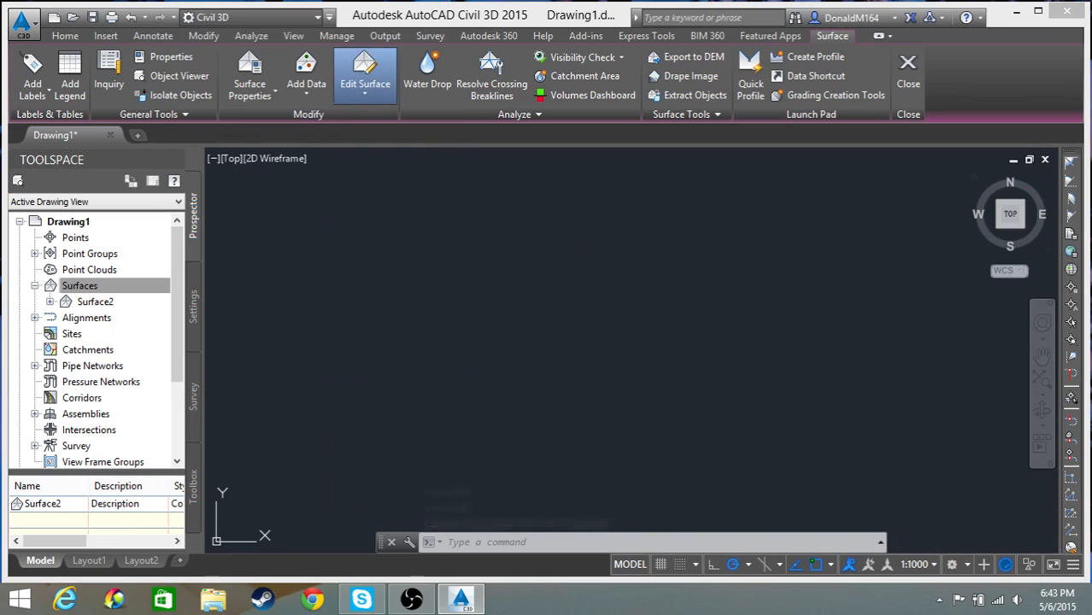
{"action": "left_click", "coordinate": [614, 298]}
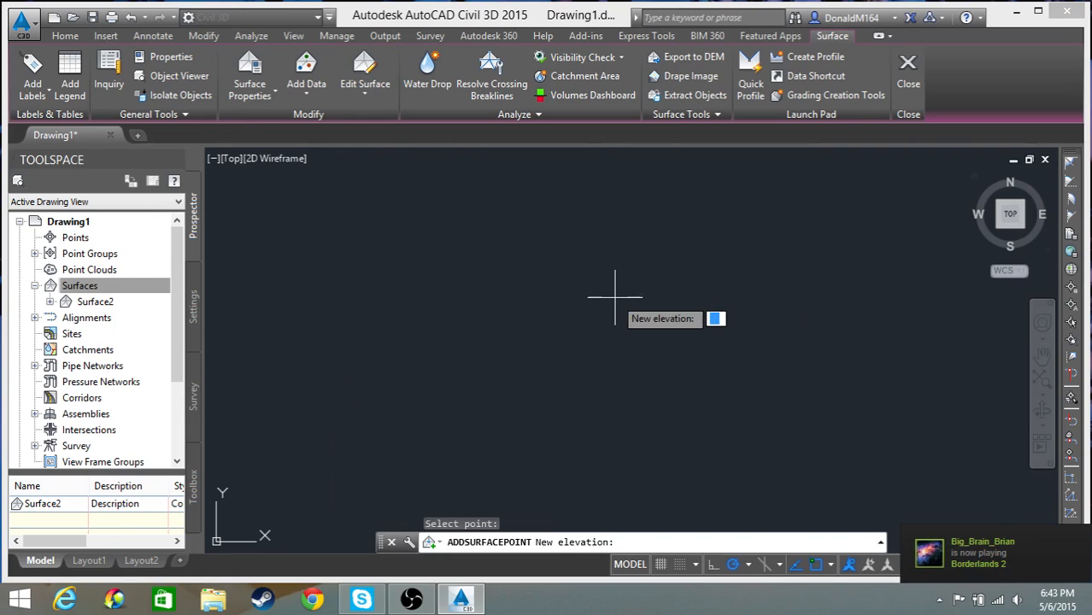
{"action": "type", "text": "50"}
{"action": "key", "text": "Return"}
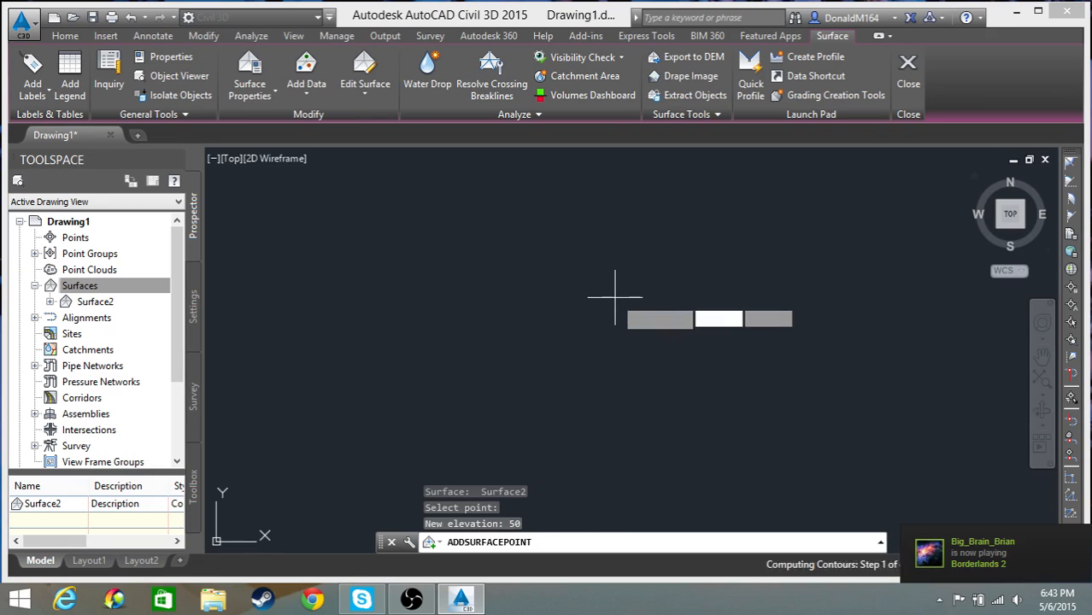
Add a surface point northwest of the first at elevation 0 and another south of it at elevation 50, forming a triangle.
{"action": "left_click", "coordinate": [547, 262]}
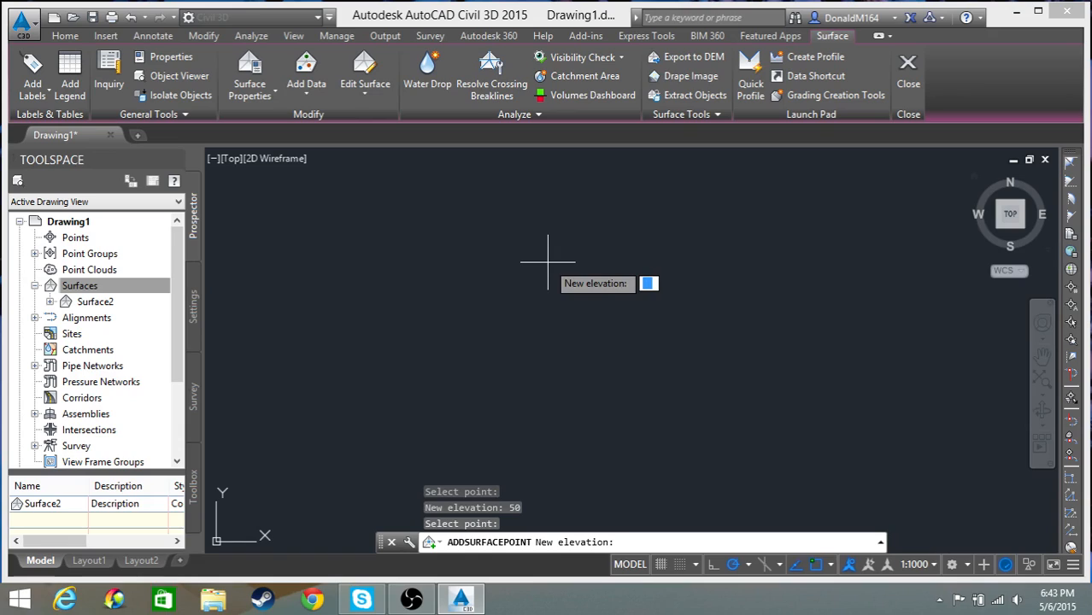
{"action": "type", "text": "0"}
{"action": "key", "text": "Return"}
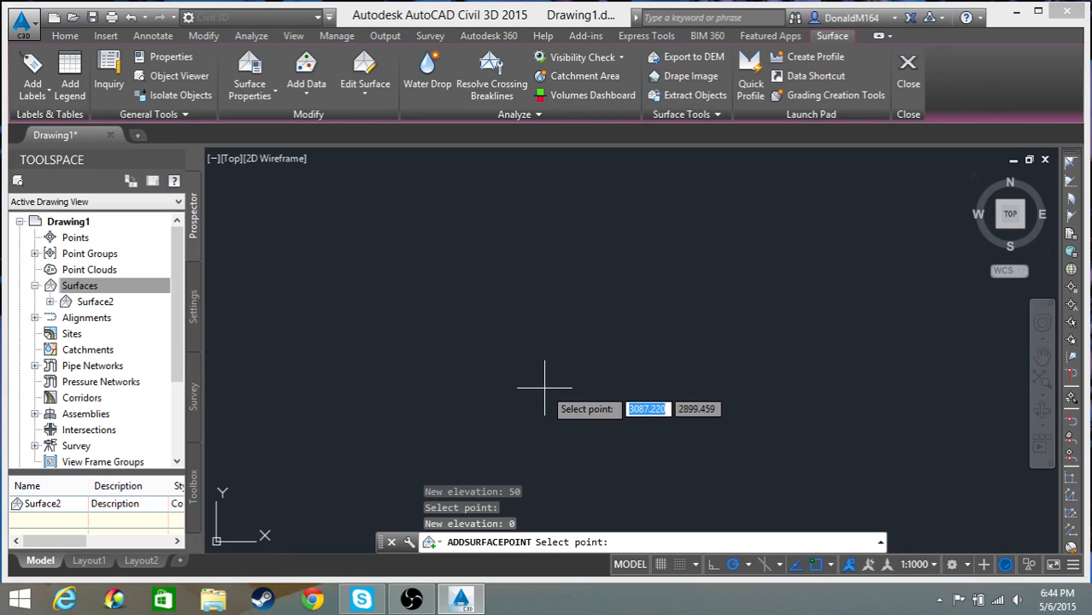
{"action": "left_click", "coordinate": [726, 286]}
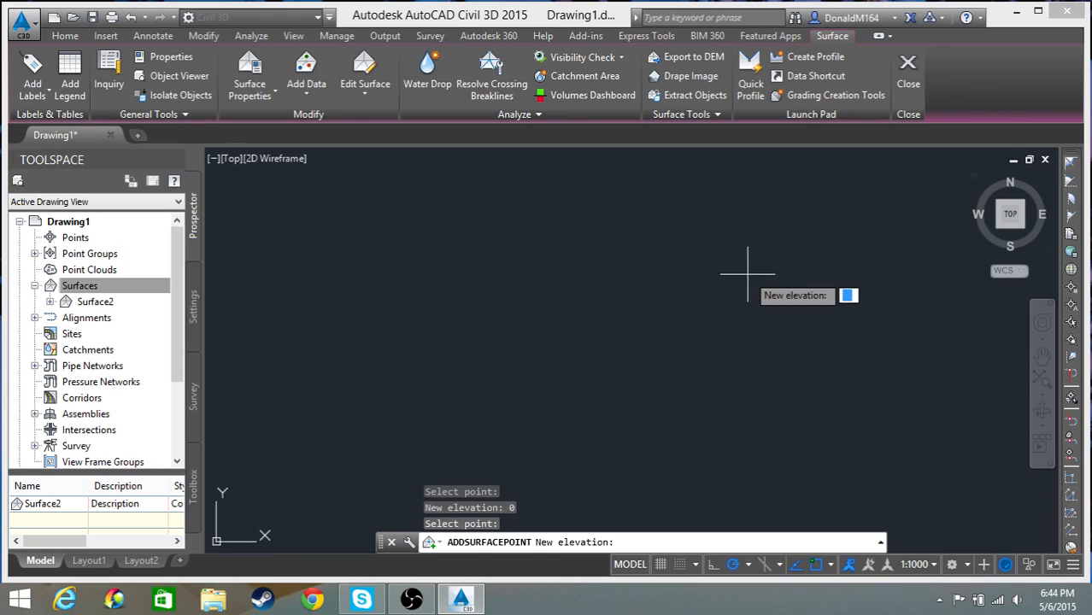
{"action": "type", "text": "50"}
{"action": "key", "text": "Return"}
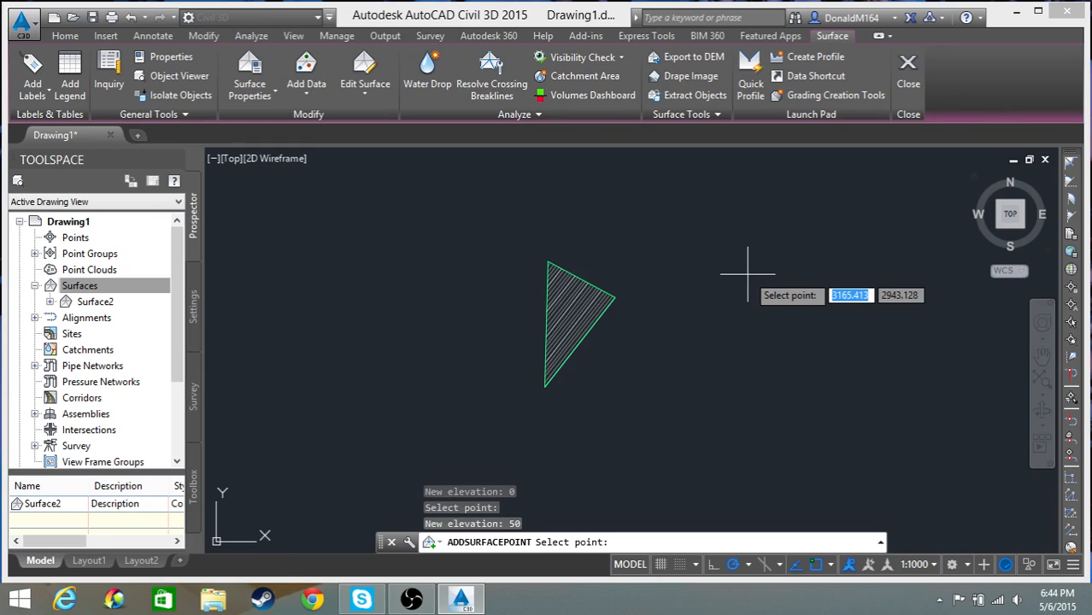
Add a fourth surface point at elevation 50, east of the triangle's lowest corner.
{"action": "scroll", "coordinate": [581, 340], "scroll_direction": "up", "scroll_amount": 2}
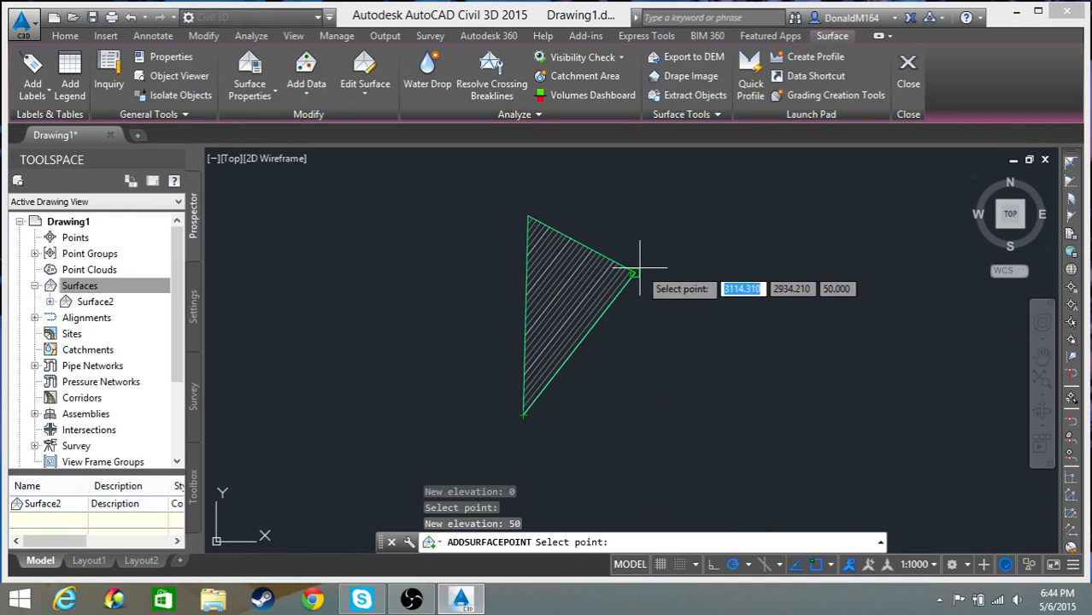
{"action": "scroll", "coordinate": [461, 165], "scroll_direction": "down", "scroll_amount": 2}
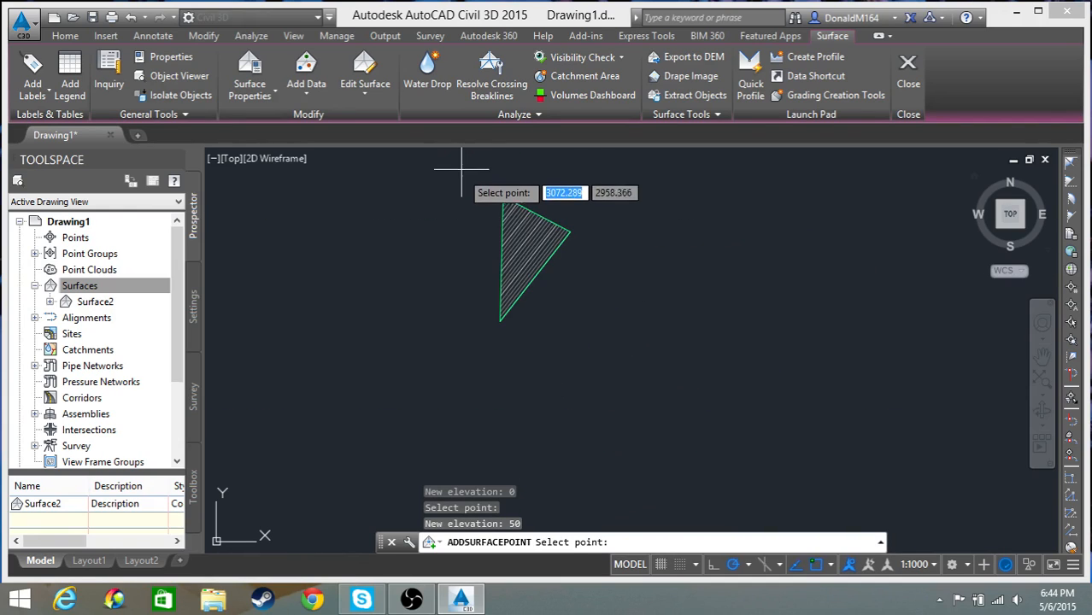
{"action": "left_click", "coordinate": [605, 313]}
{"action": "type", "text": "50"}
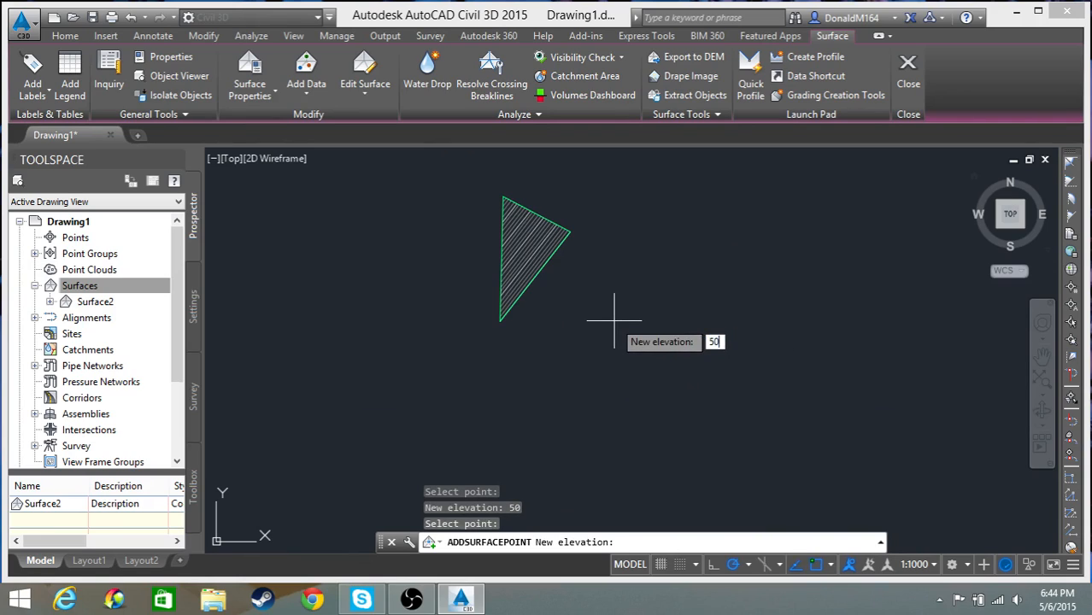
{"action": "key", "text": "Return"}
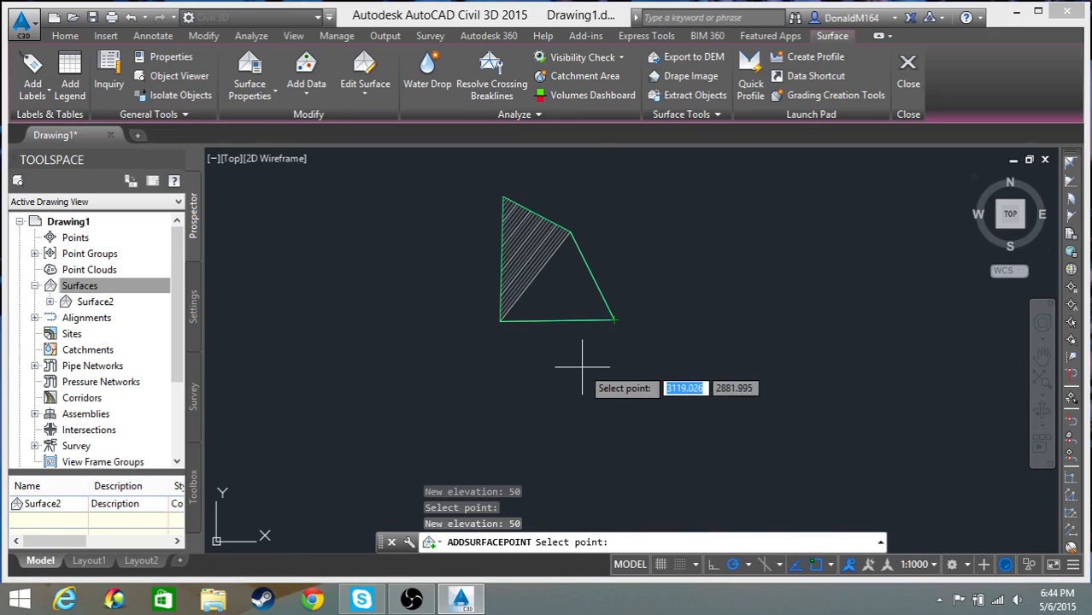
Add a surface point below the fourth one at elevation 40 and another farther southeast at elevation 400.
{"action": "left_click", "coordinate": [586, 364]}
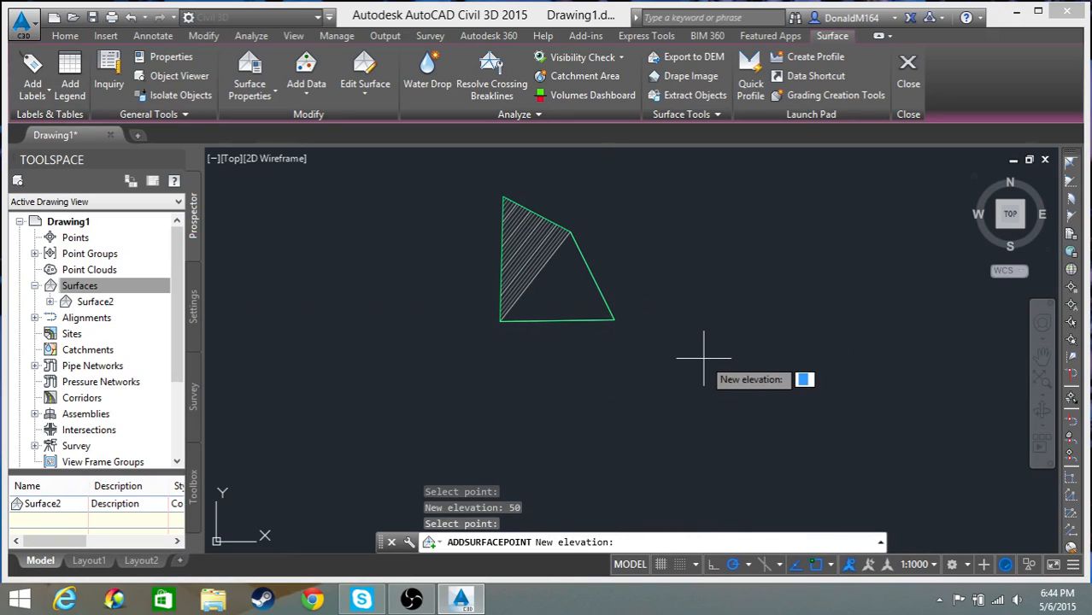
{"action": "type", "text": "40"}
{"action": "key", "text": "Return"}
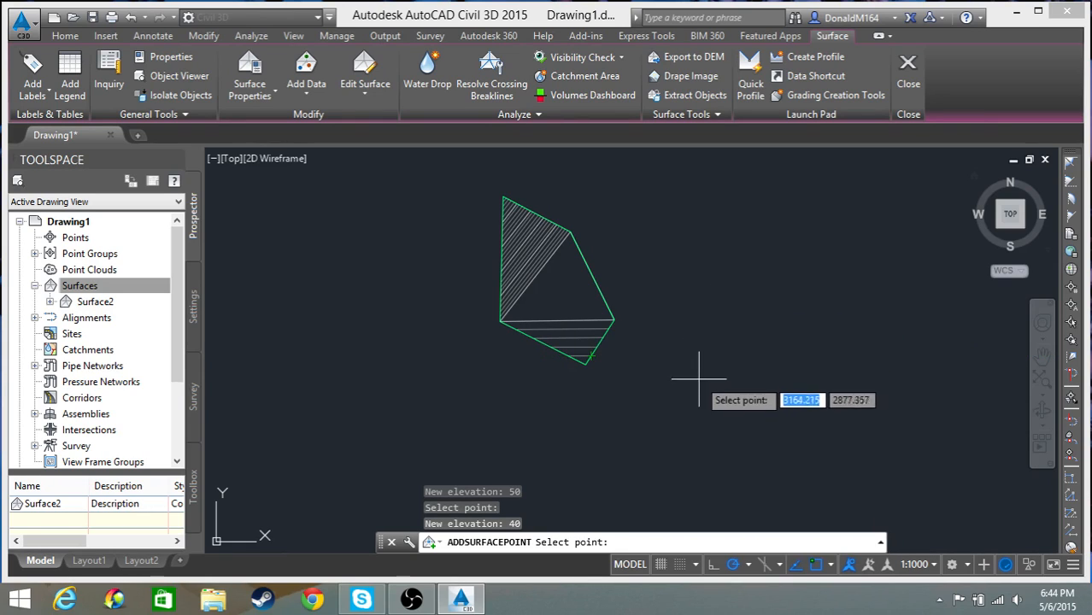
{"action": "left_click", "coordinate": [714, 408]}
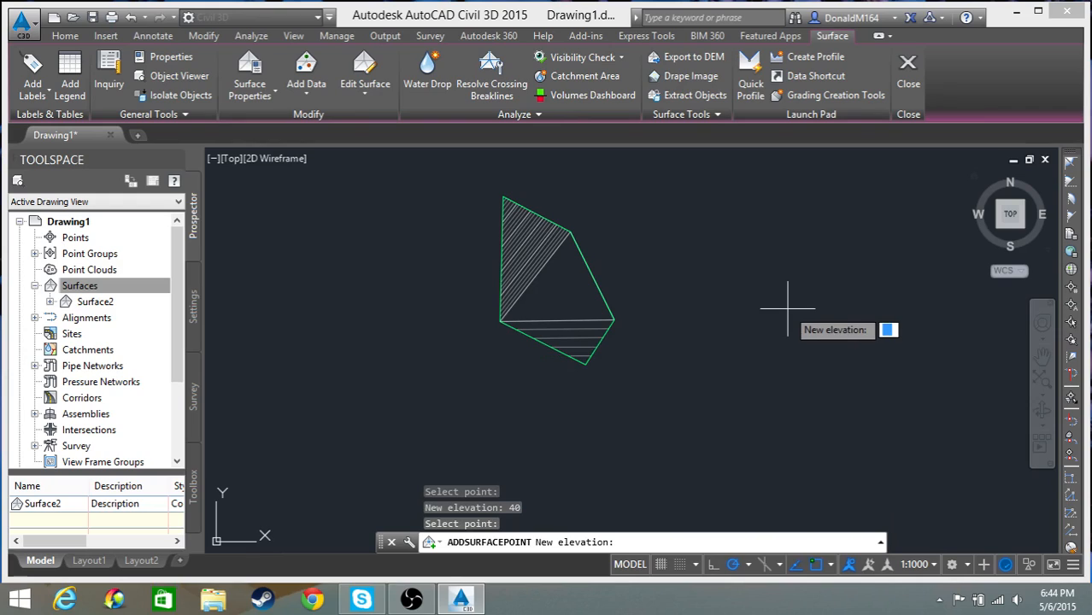
{"action": "type", "text": "400"}
{"action": "key", "text": "Return"}
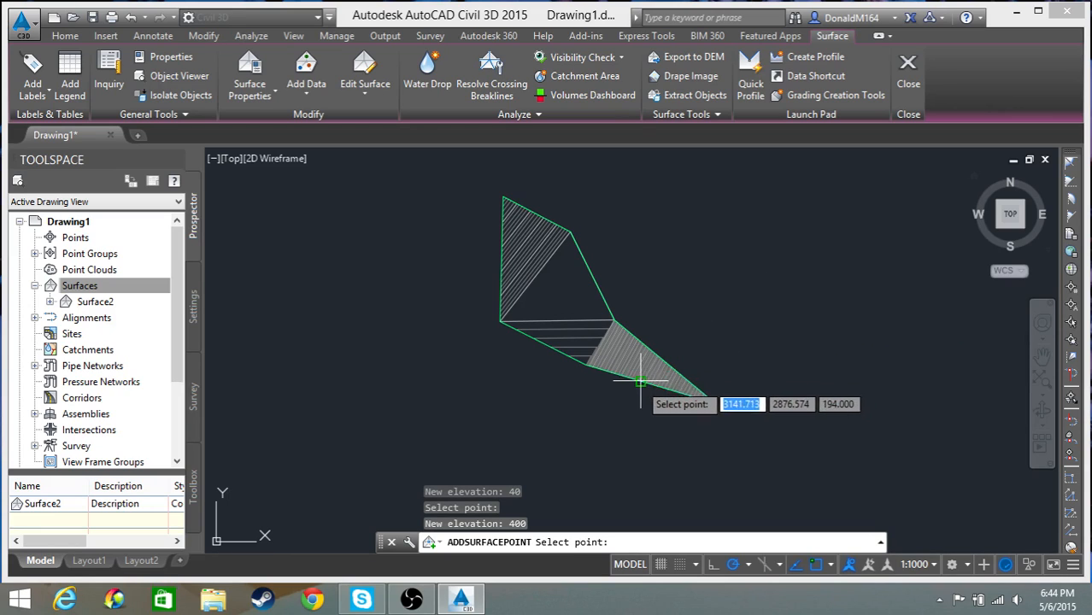
{"action": "scroll", "coordinate": [644, 382], "scroll_direction": "up", "scroll_amount": 4}
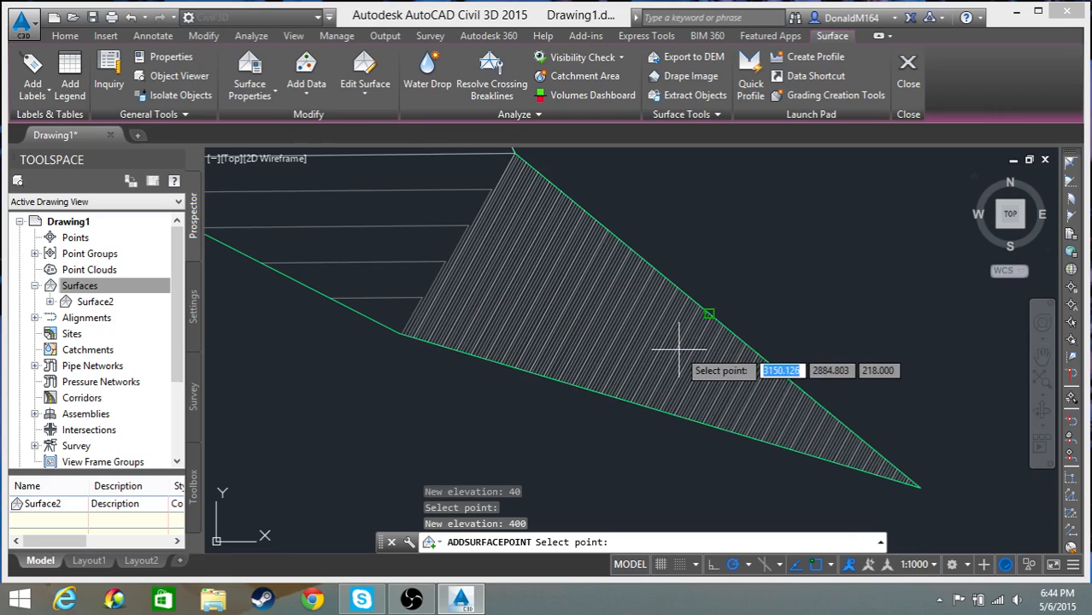
{"action": "scroll", "coordinate": [680, 403], "scroll_direction": "down", "scroll_amount": 5}
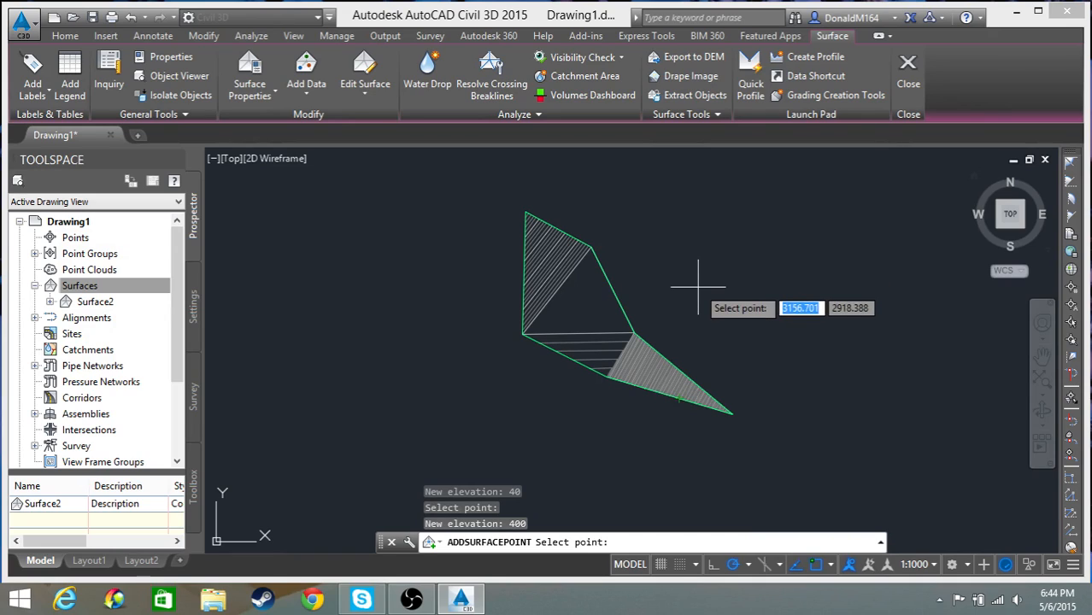
{"action": "left_click", "coordinate": [306, 93]}
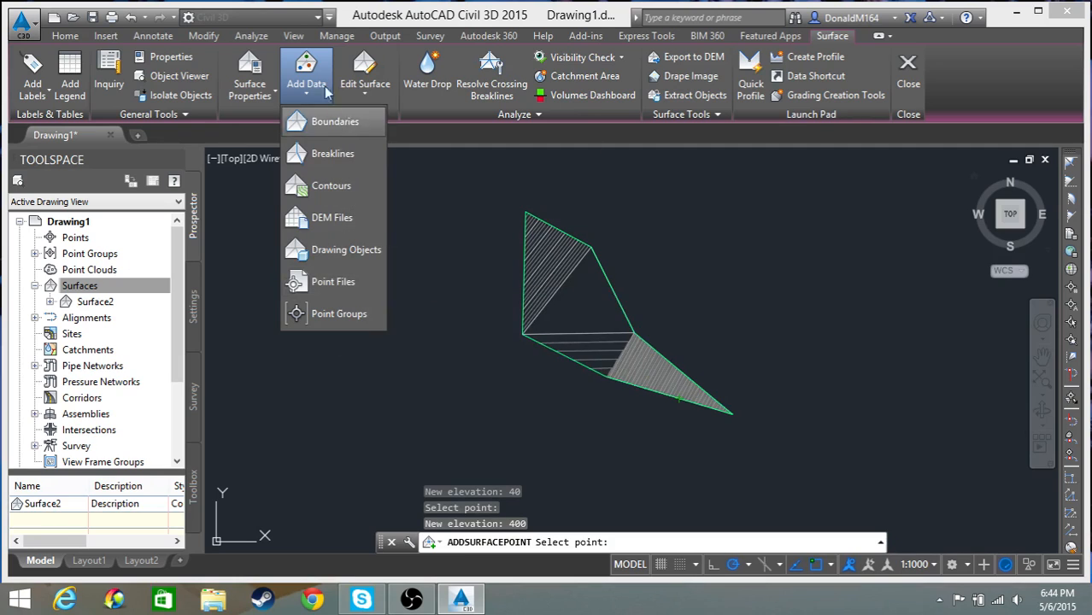
{"action": "left_click", "coordinate": [324, 285]}
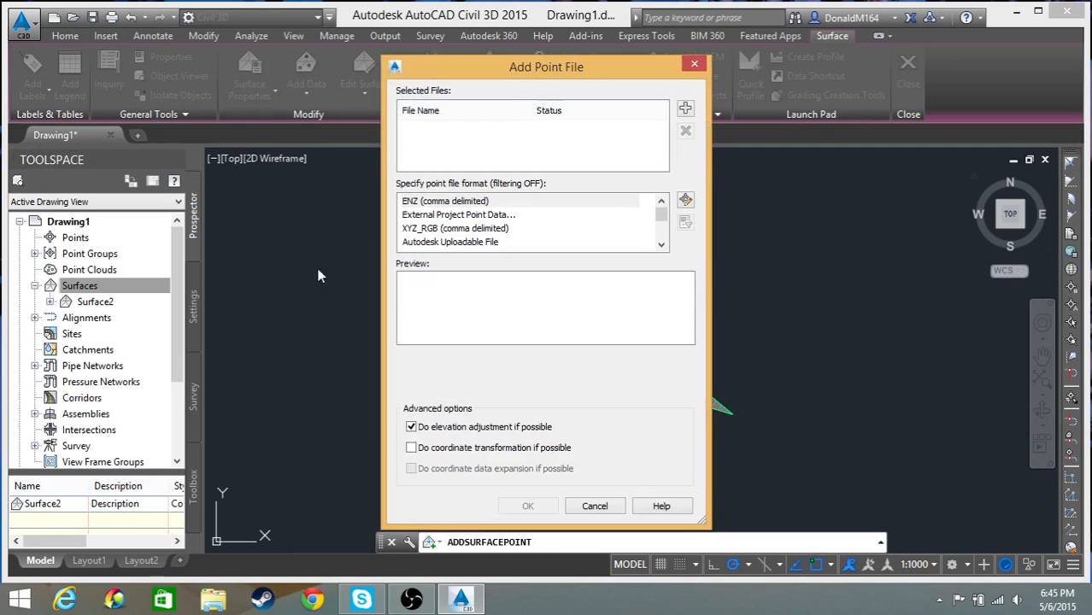
{"action": "left_click", "coordinate": [686, 110]}
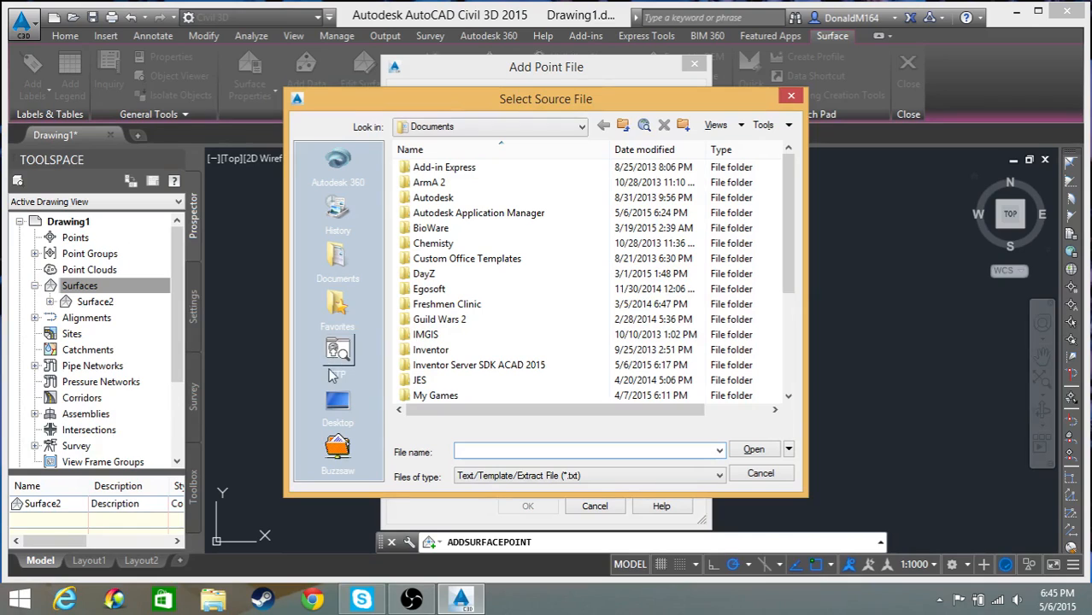
{"action": "left_click", "coordinate": [490, 130]}
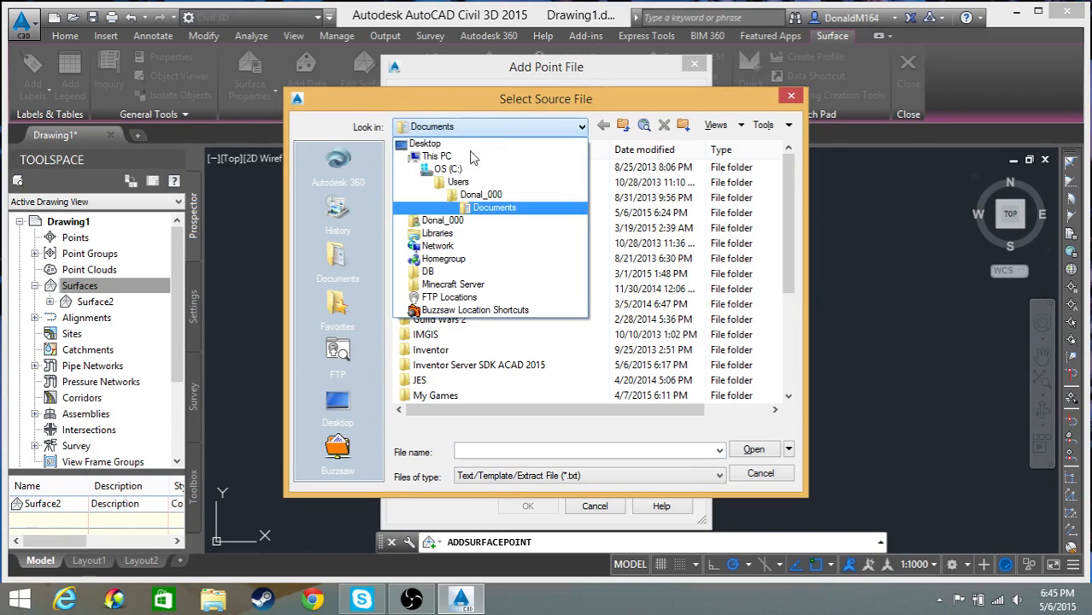
{"action": "left_click", "coordinate": [465, 175]}
{"action": "double_click", "coordinate": [468, 184]}
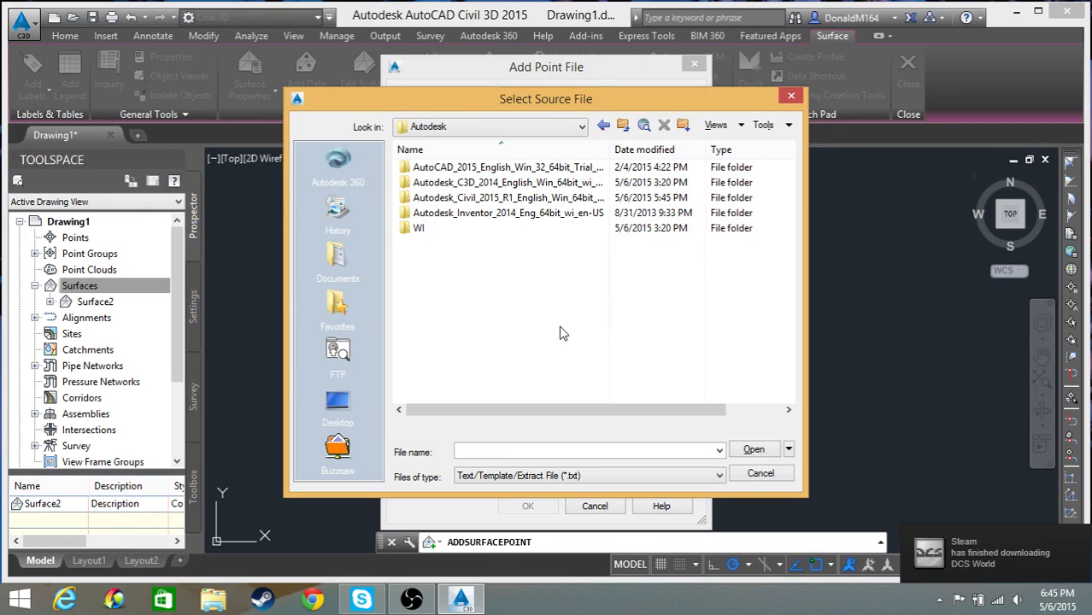
{"action": "left_click", "coordinate": [764, 474]}
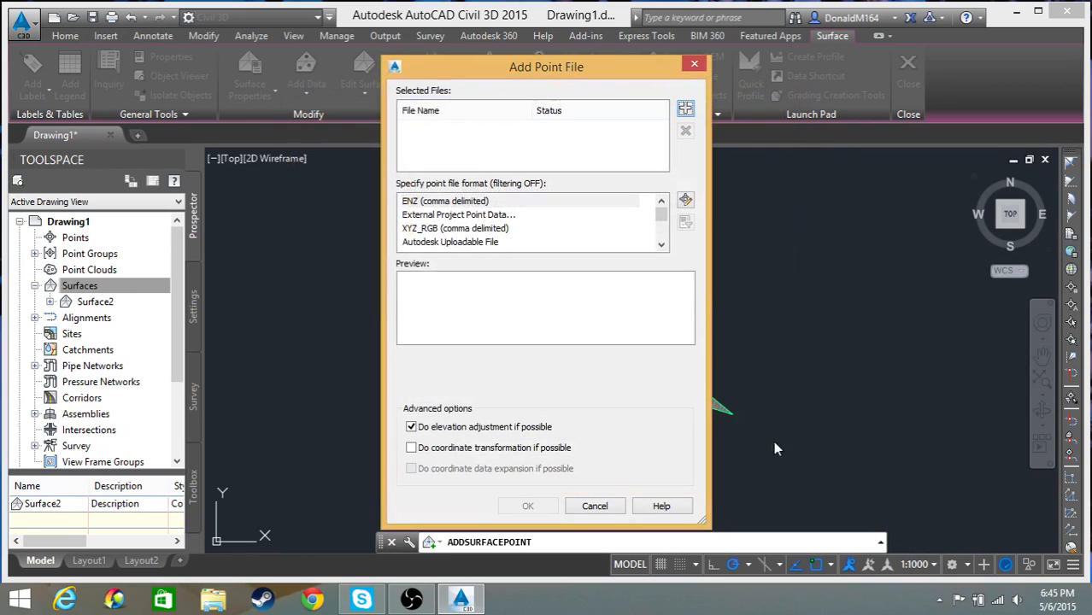
{"action": "left_click", "coordinate": [692, 66]}
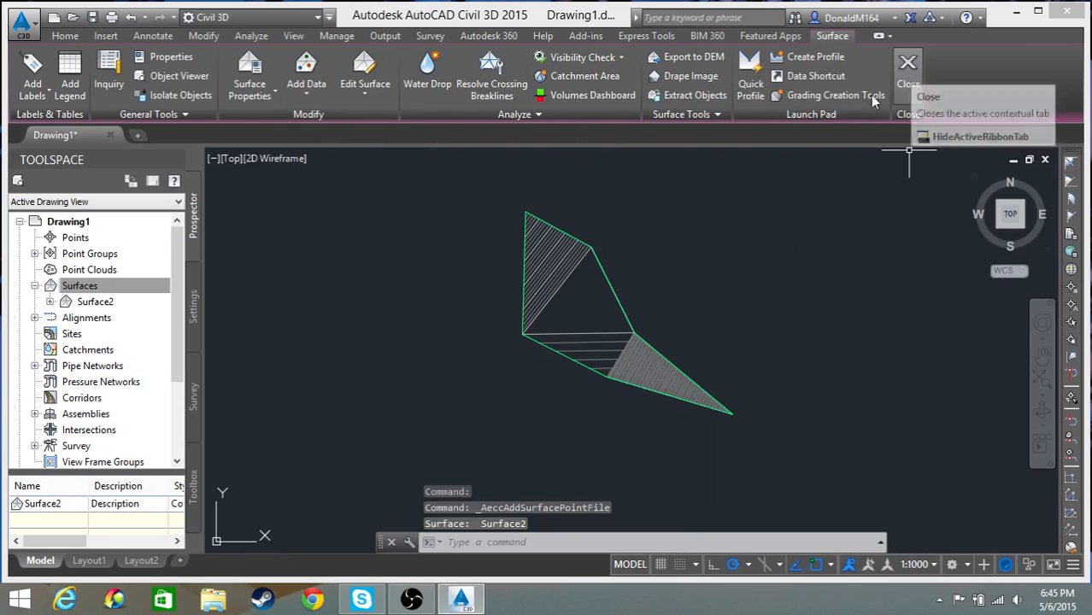
Open the properties of Surface2 and set its surface style to Contours 1m and 5m (Design).
{"action": "left_click", "coordinate": [907, 69]}
{"action": "right_click", "coordinate": [65, 286]}
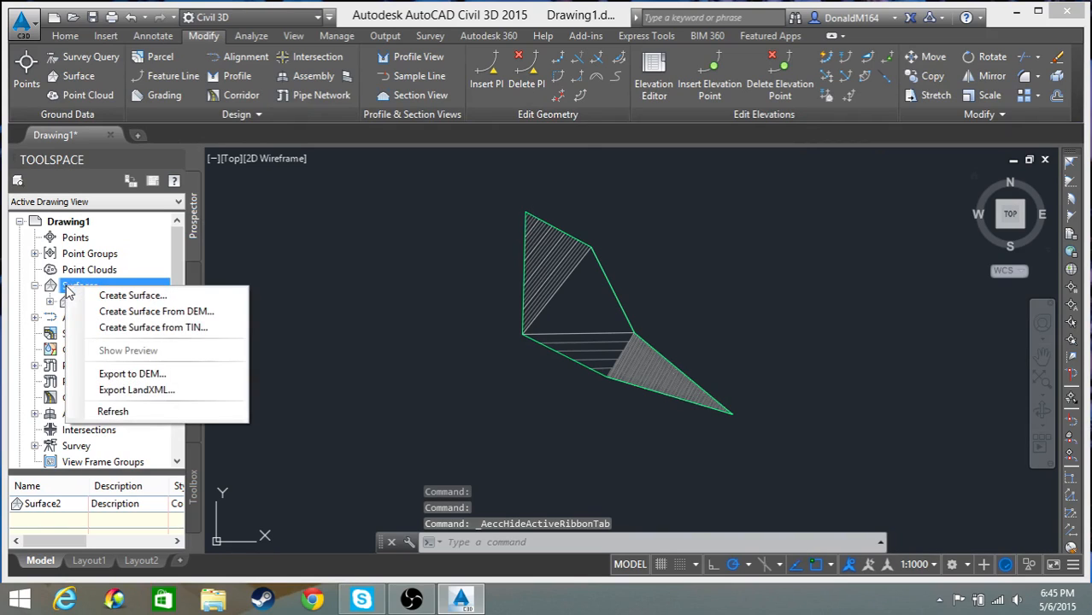
{"action": "left_click", "coordinate": [65, 303]}
{"action": "right_click", "coordinate": [83, 309]}
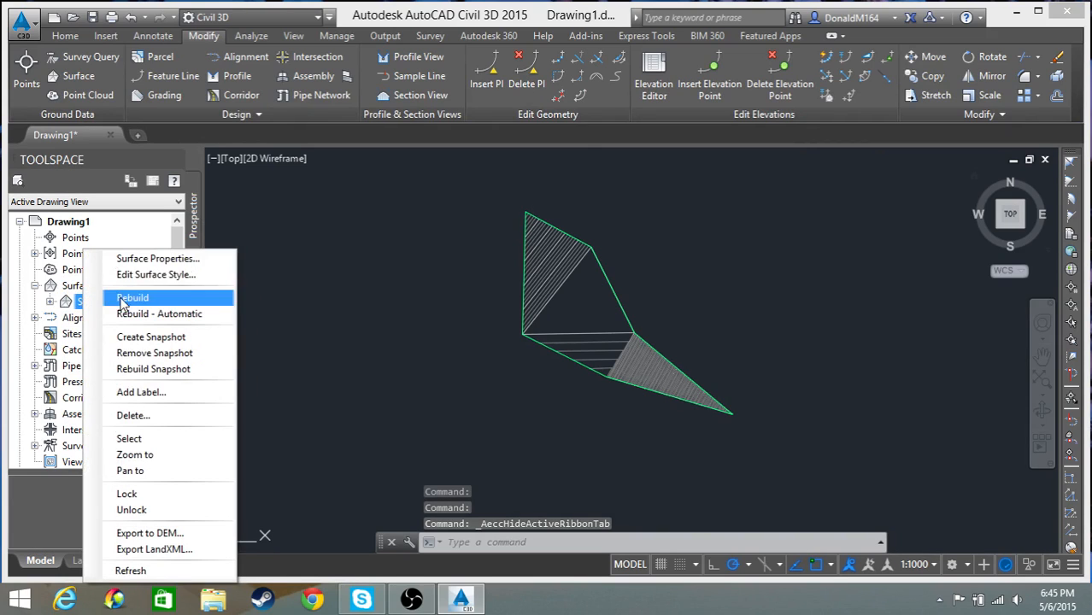
{"action": "left_click", "coordinate": [165, 261]}
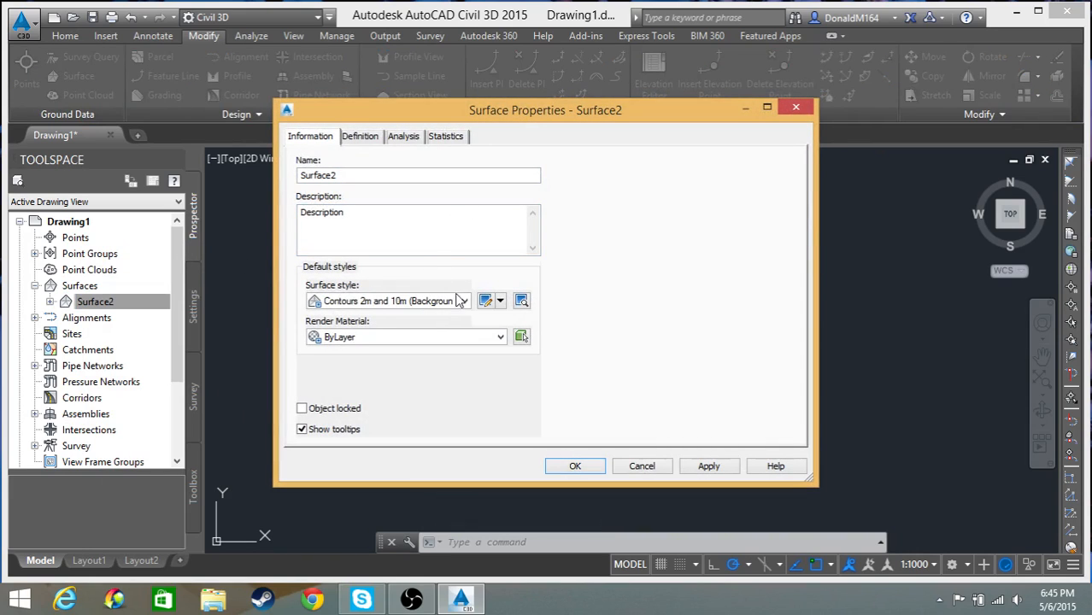
{"action": "left_click", "coordinate": [454, 303]}
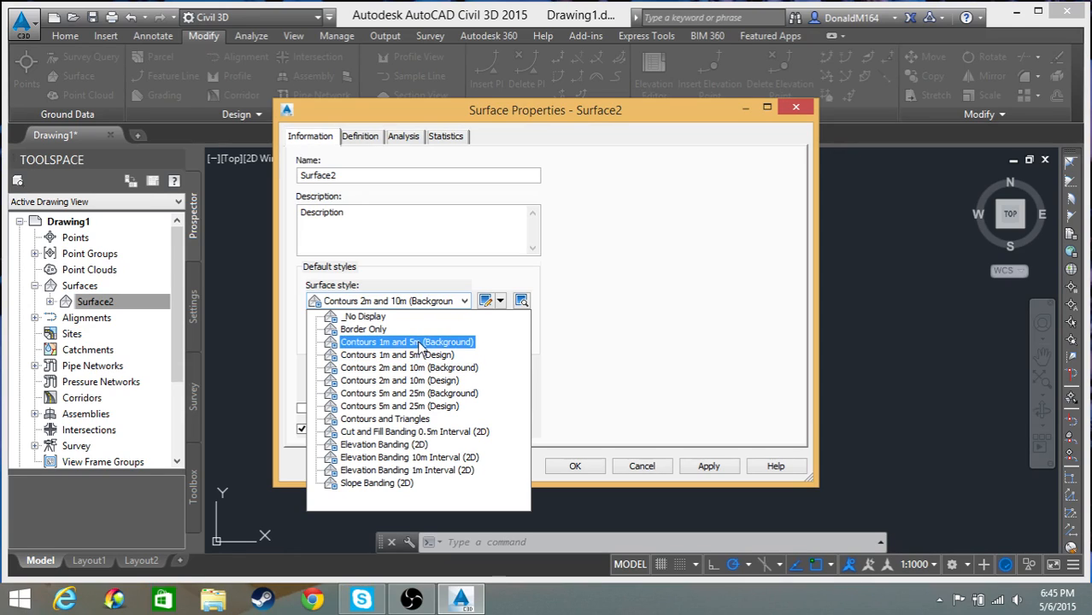
{"action": "left_click", "coordinate": [640, 283]}
{"action": "left_click", "coordinate": [408, 300]}
{"action": "left_click", "coordinate": [384, 361]}
{"action": "left_click", "coordinate": [575, 465]}
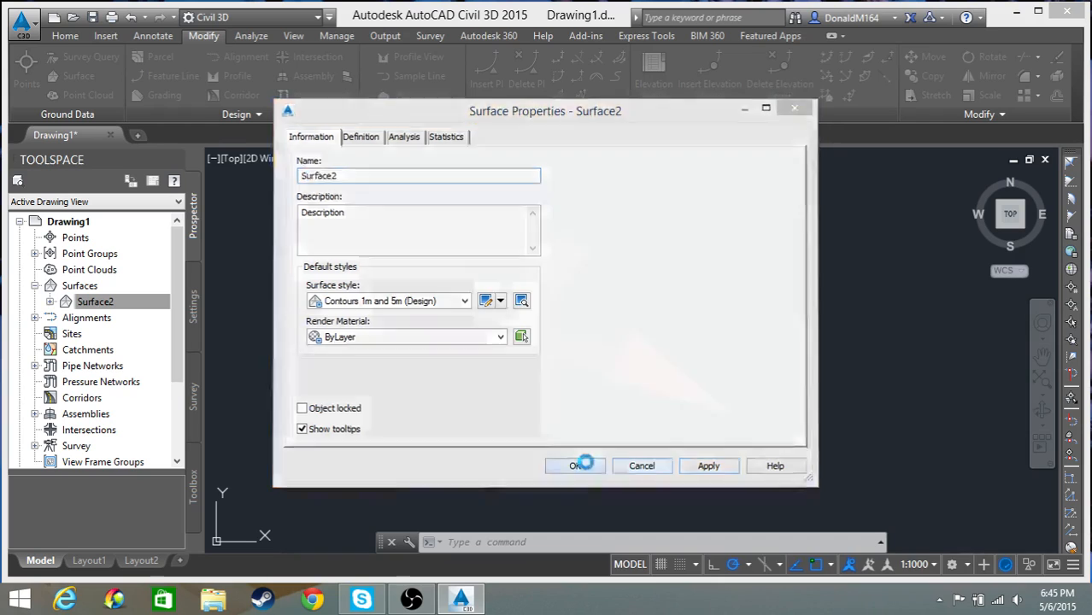
Reopen the properties of Surface2 and select Contours 1m and 5m (Background) as its surface style.
{"action": "scroll", "coordinate": [664, 412], "scroll_direction": "up", "scroll_amount": 4}
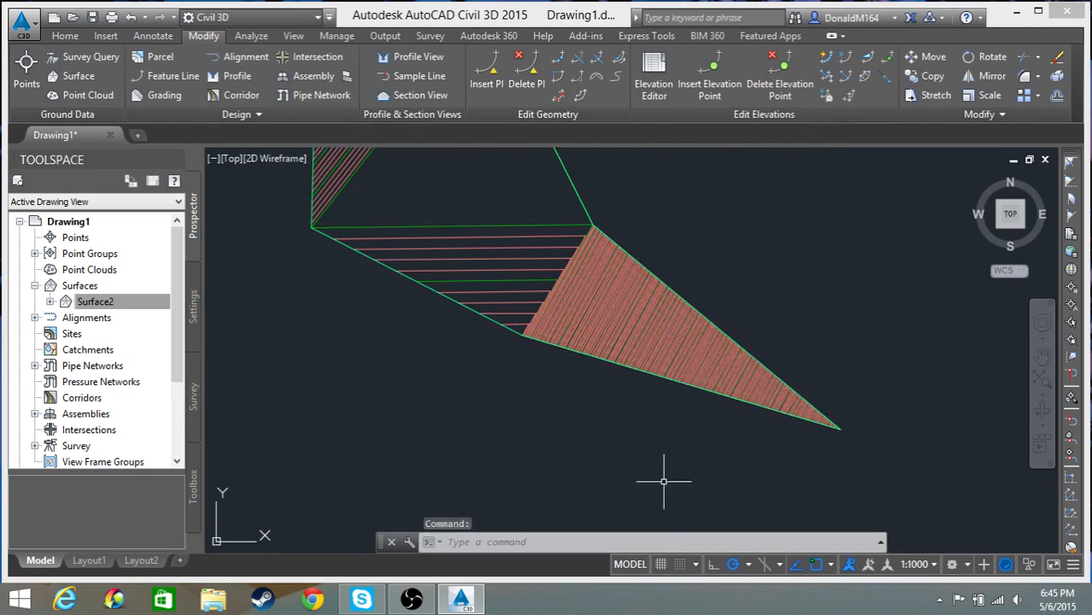
{"action": "scroll", "coordinate": [592, 439], "scroll_direction": "down", "scroll_amount": 4}
{"action": "scroll", "coordinate": [603, 306], "scroll_direction": "up", "scroll_amount": 3}
{"action": "scroll", "coordinate": [607, 306], "scroll_direction": "up", "scroll_amount": 2}
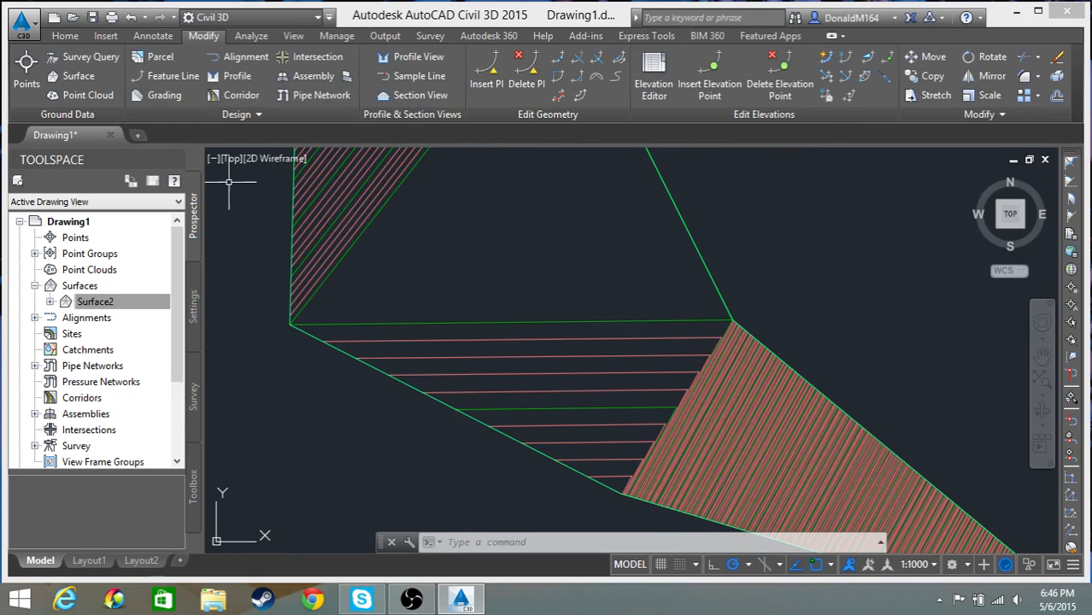
{"action": "scroll", "coordinate": [413, 280], "scroll_direction": "down", "scroll_amount": 2}
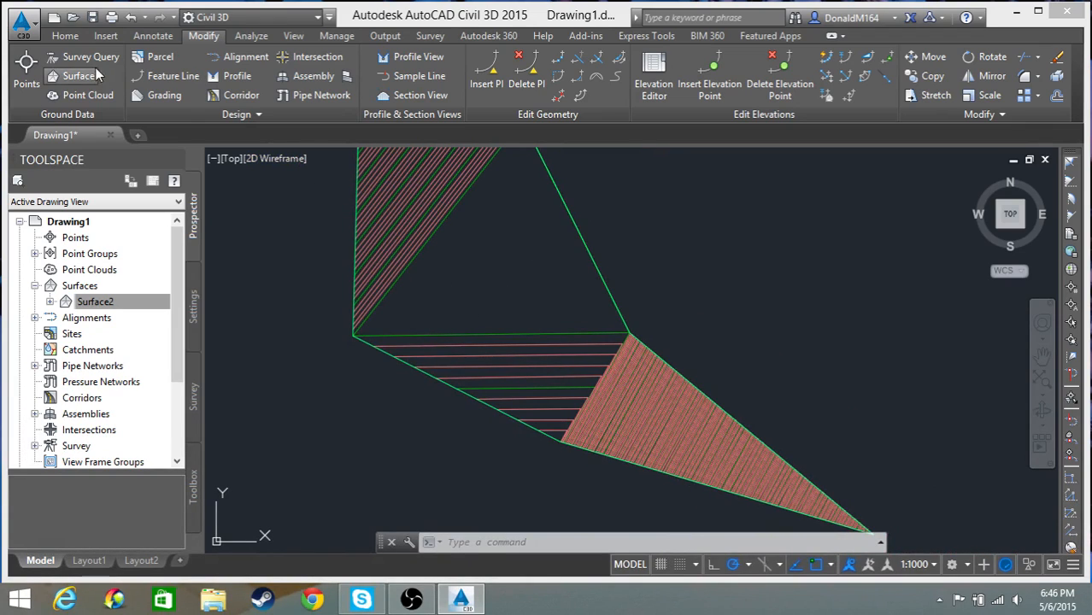
{"action": "right_click", "coordinate": [363, 318]}
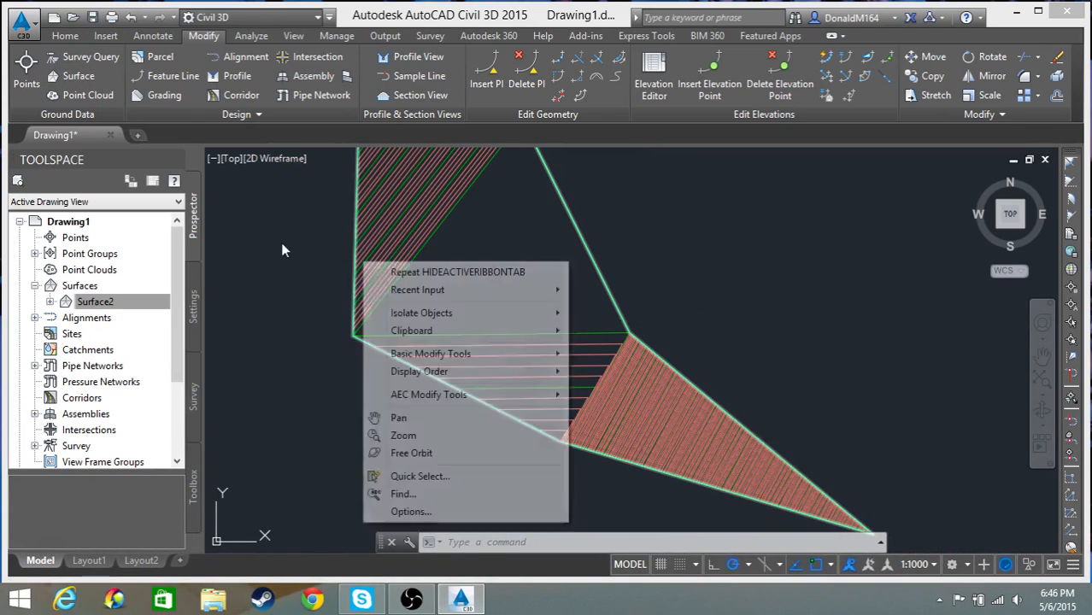
{"action": "right_click", "coordinate": [85, 303]}
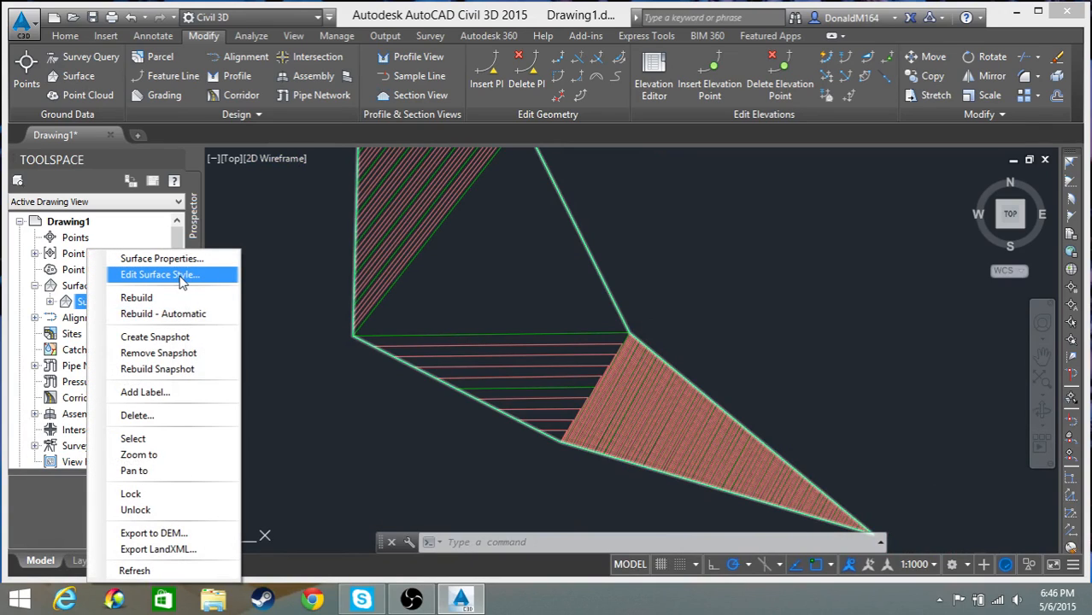
{"action": "left_click", "coordinate": [162, 258]}
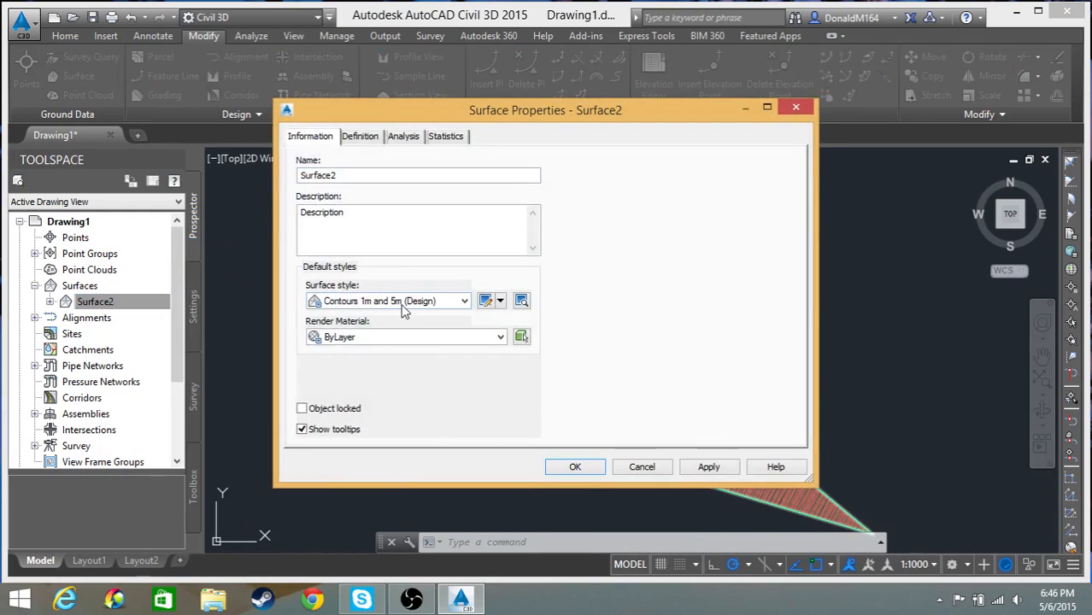
{"action": "left_click", "coordinate": [402, 301]}
{"action": "left_click", "coordinate": [403, 305]}
{"action": "left_click_drag", "start_coordinate": [557, 112], "coordinate": [623, 545]}
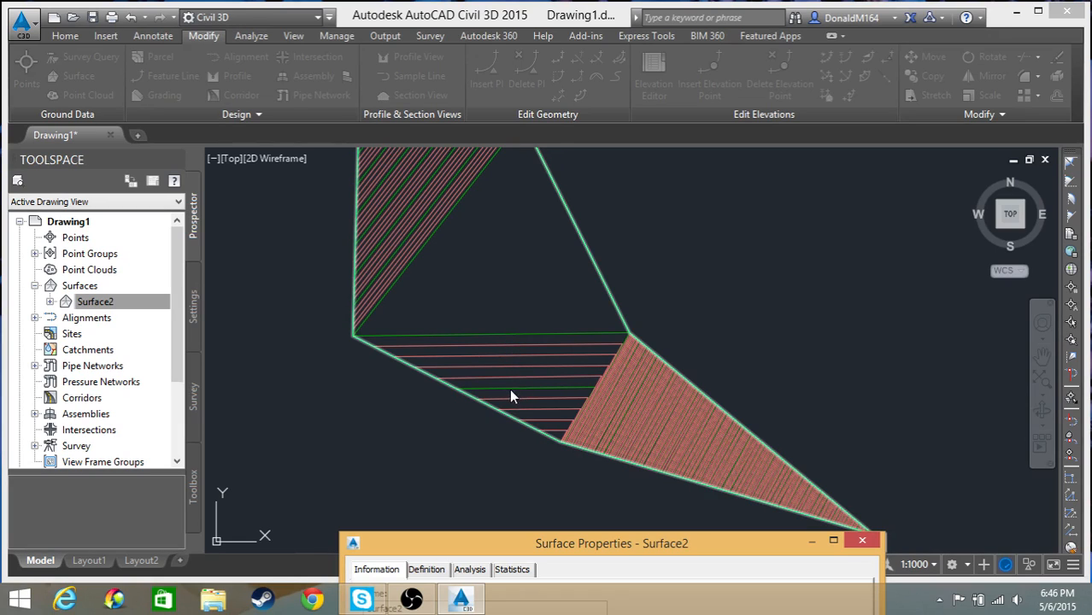
{"action": "left_click_drag", "start_coordinate": [639, 545], "coordinate": [523, 188]}
{"action": "left_click", "coordinate": [329, 380]}
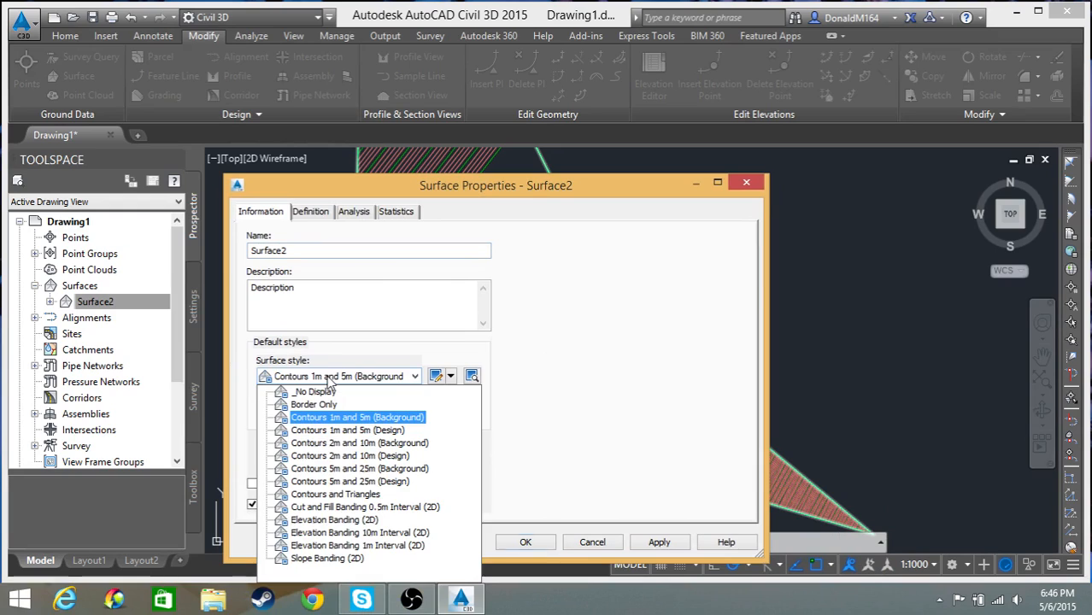
{"action": "left_click", "coordinate": [329, 384]}
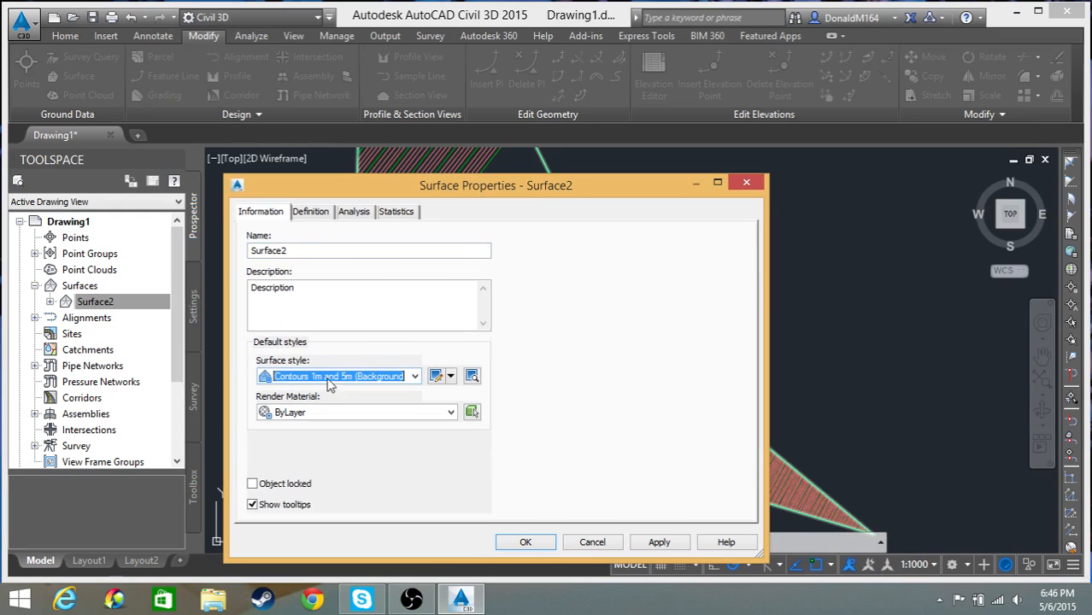
Set the render material of Surface2 to Sitework.Planting.Soil and apply the property changes.
{"action": "left_click", "coordinate": [371, 413]}
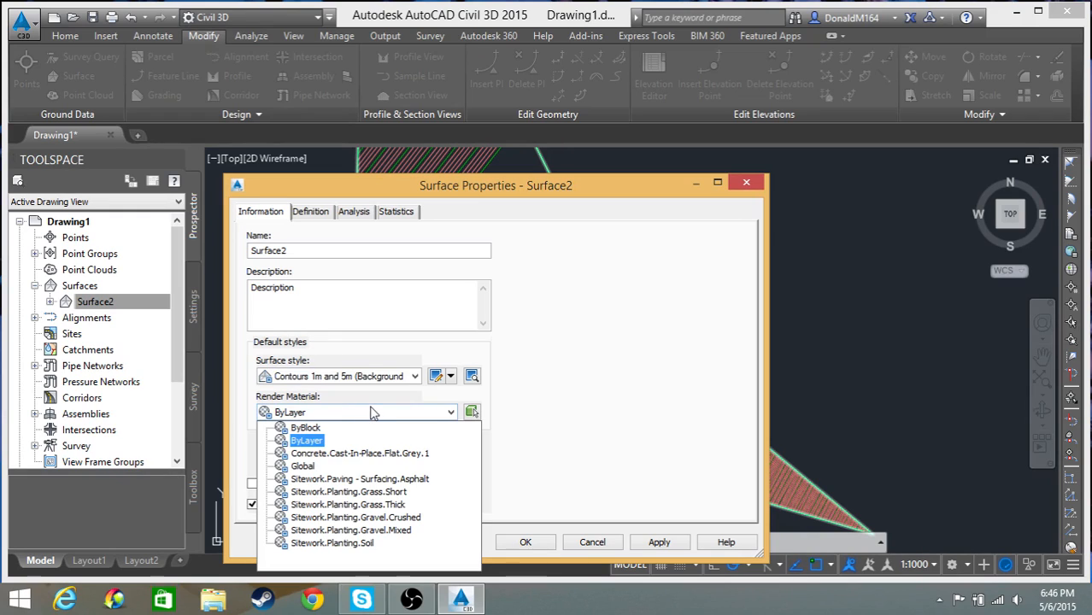
{"action": "left_click", "coordinate": [371, 413]}
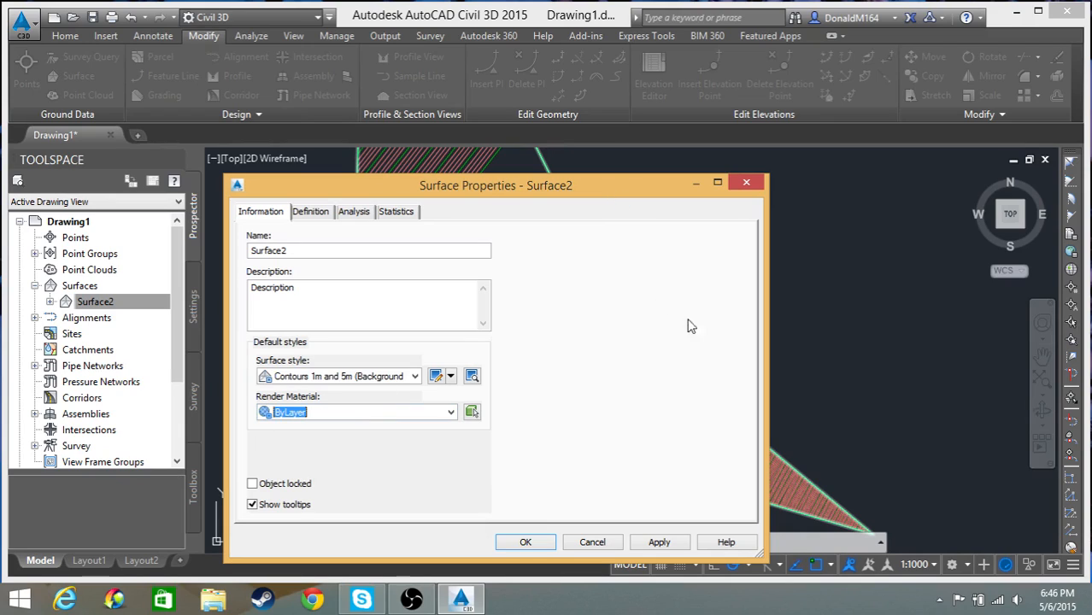
{"action": "left_click", "coordinate": [376, 413]}
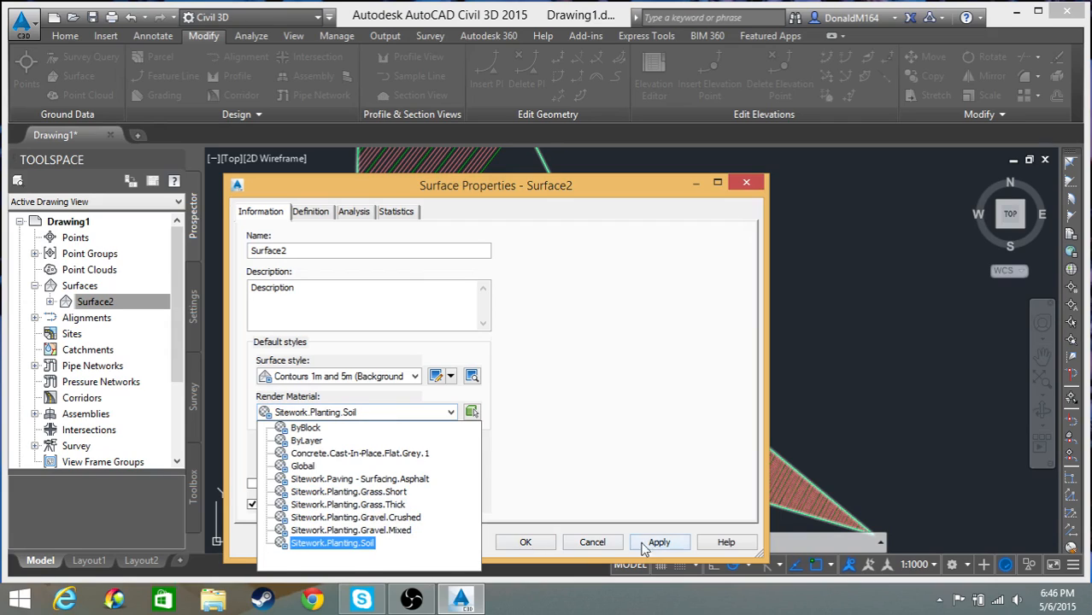
{"action": "left_click", "coordinate": [358, 544]}
{"action": "left_click", "coordinate": [658, 542]}
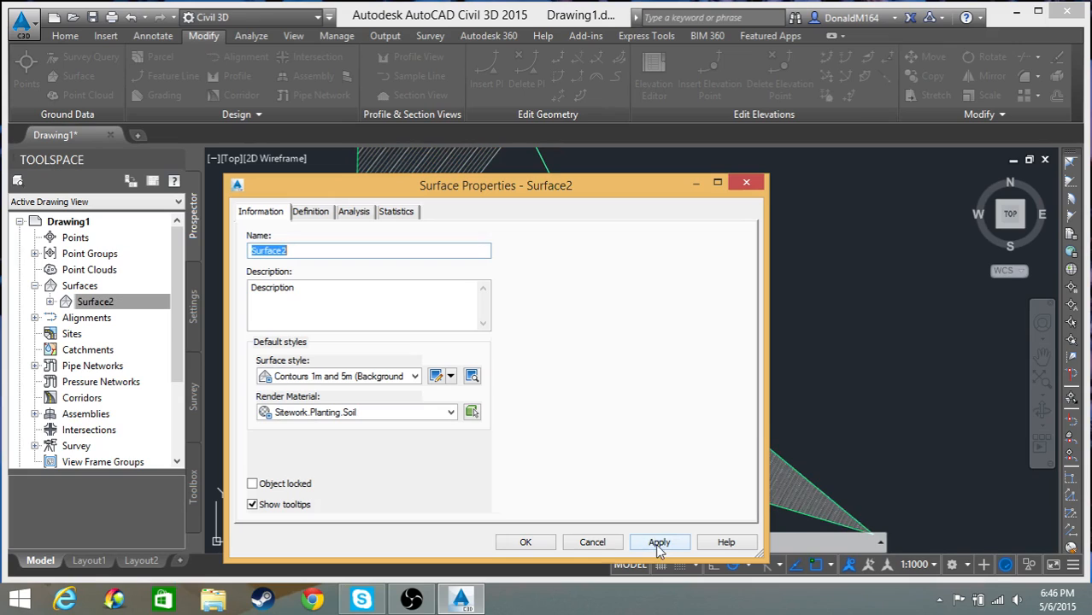
{"action": "left_click", "coordinate": [545, 549]}
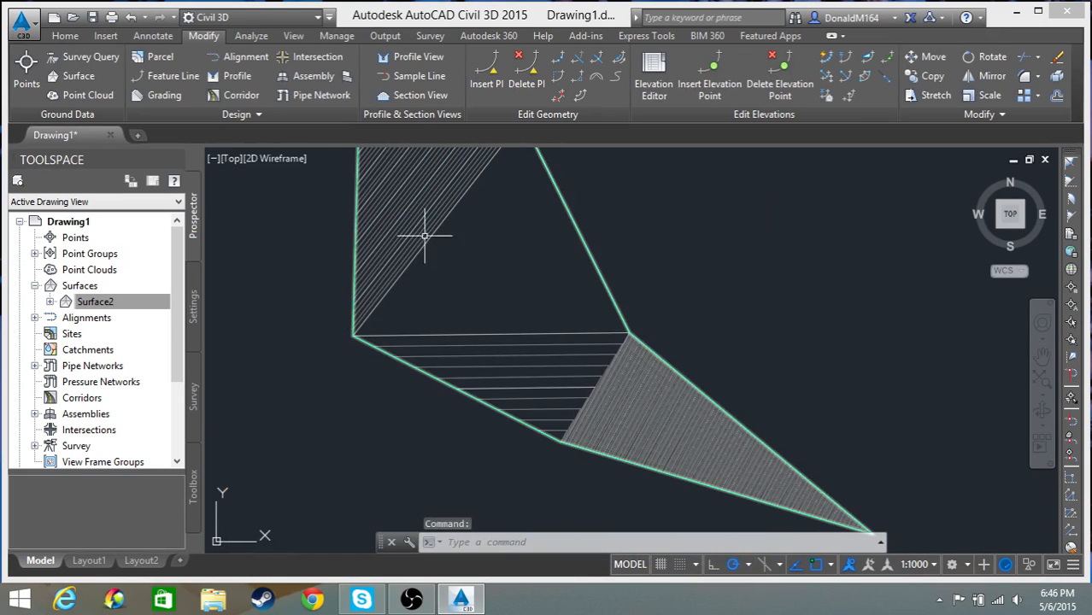
Display the drawing in the Shaded visual style to show the surface as a solid 3D shape.
{"action": "left_click", "coordinate": [295, 36]}
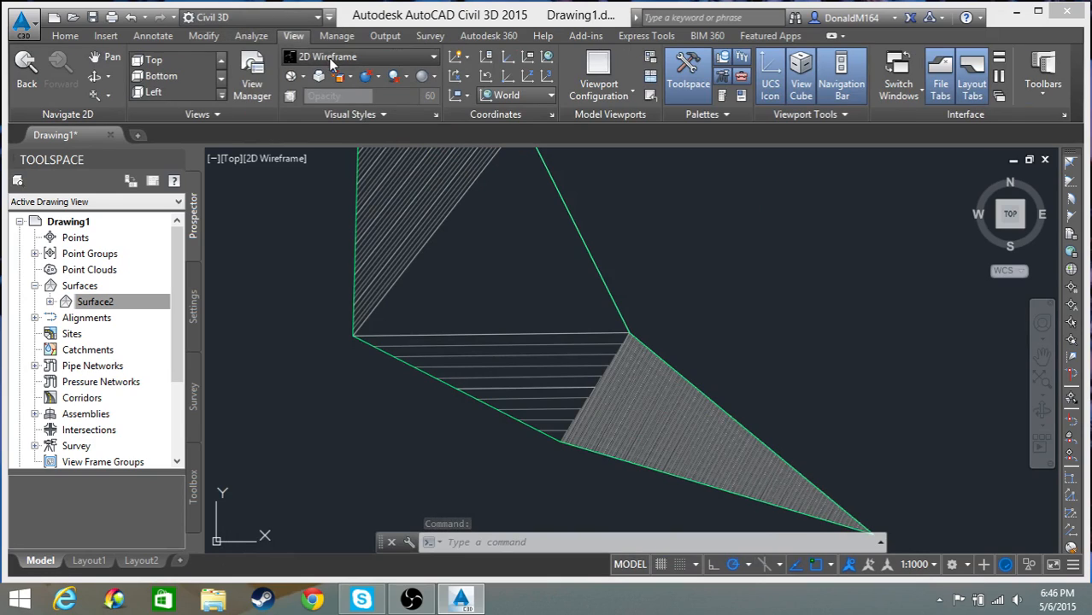
{"action": "left_click", "coordinate": [330, 59]}
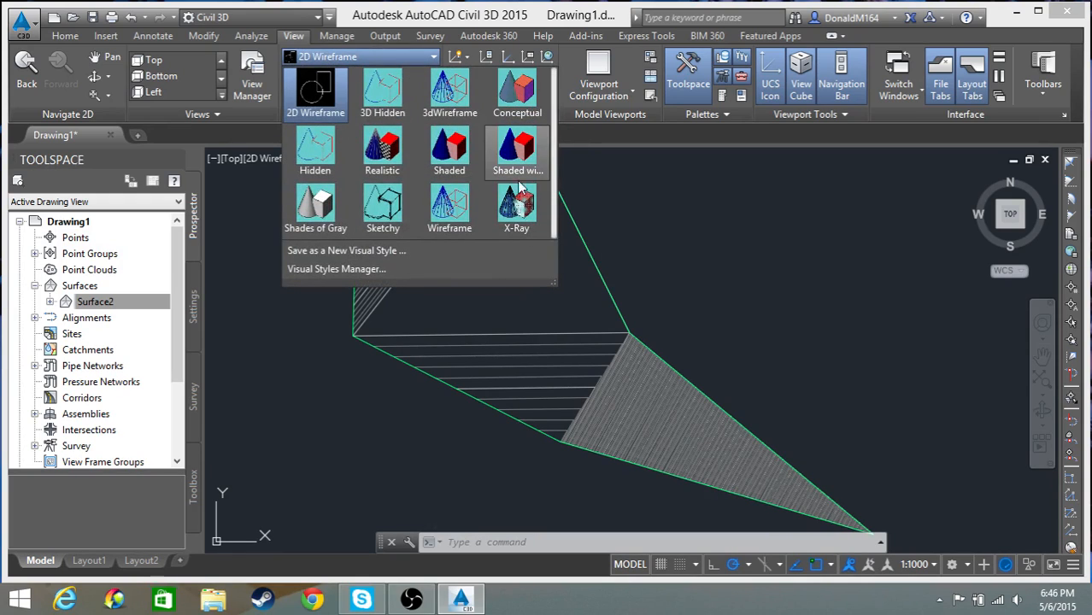
{"action": "left_click", "coordinate": [451, 149]}
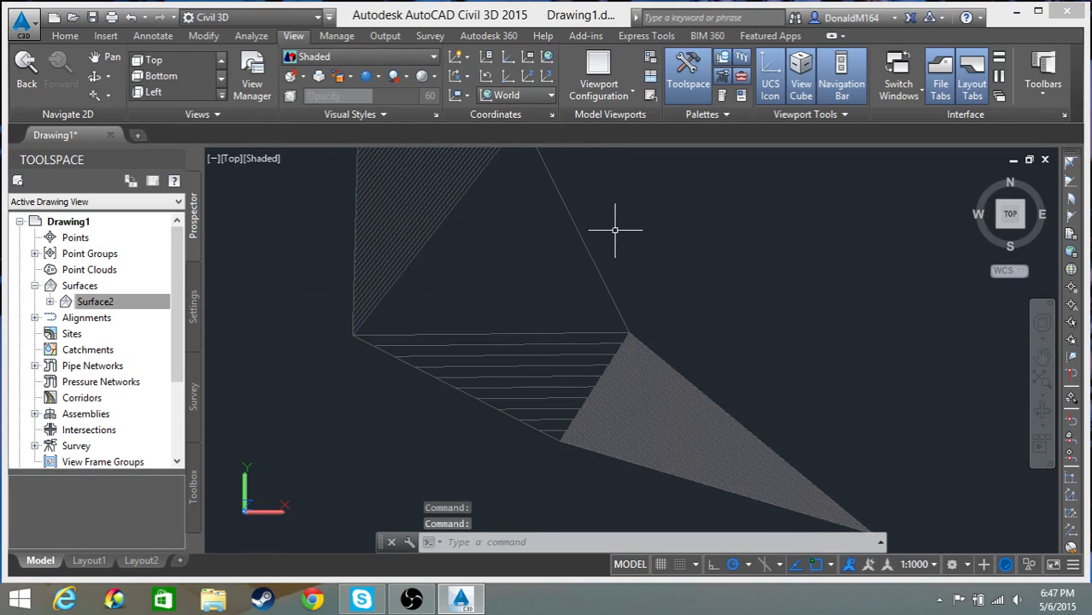
{"action": "left_click_drag", "start_coordinate": [1002, 216], "coordinate": [978, 193]}
{"action": "scroll", "coordinate": [617, 364], "scroll_direction": "up", "scroll_amount": 4}
{"action": "scroll", "coordinate": [616, 365], "scroll_direction": "down", "scroll_amount": 4}
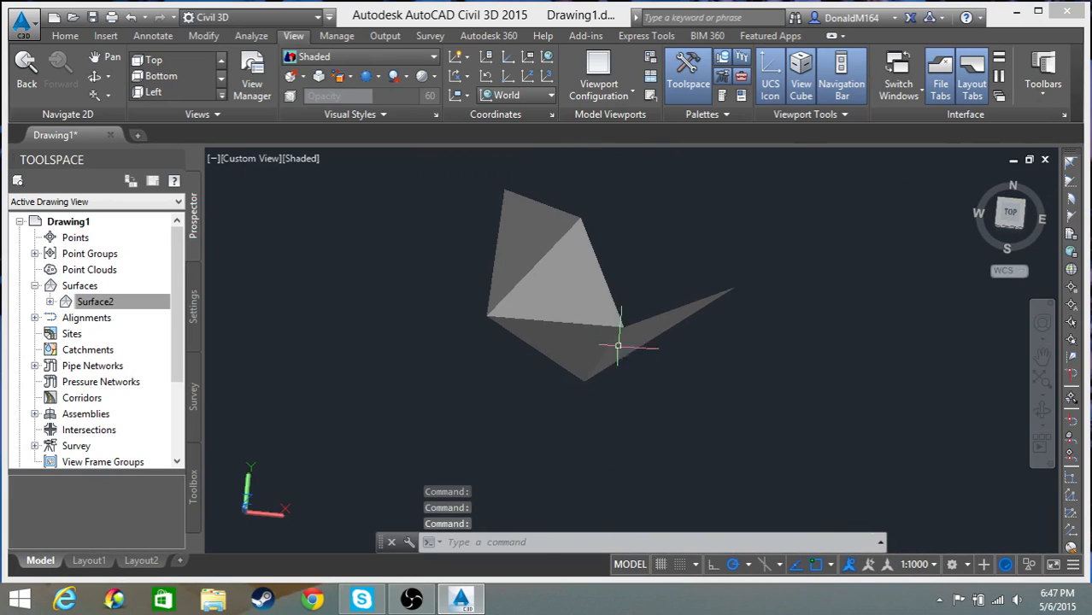
{"action": "scroll", "coordinate": [558, 265], "scroll_direction": "up", "scroll_amount": 5}
{"action": "scroll", "coordinate": [557, 278], "scroll_direction": "down", "scroll_amount": 2}
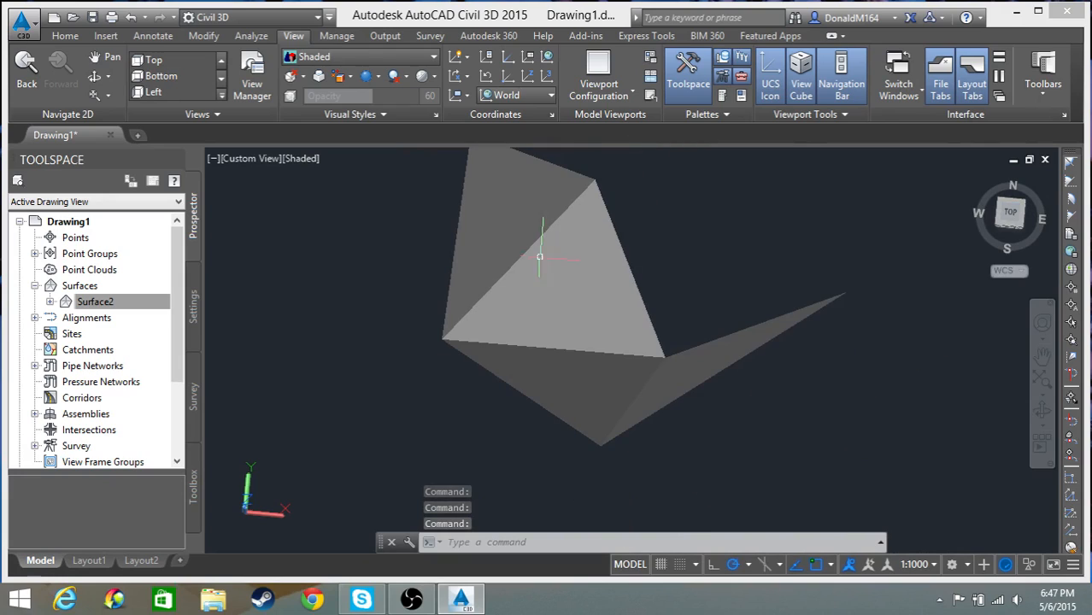
Switch the visual style to Realistic to show the surface with its soil render material.
{"action": "left_click", "coordinate": [367, 57]}
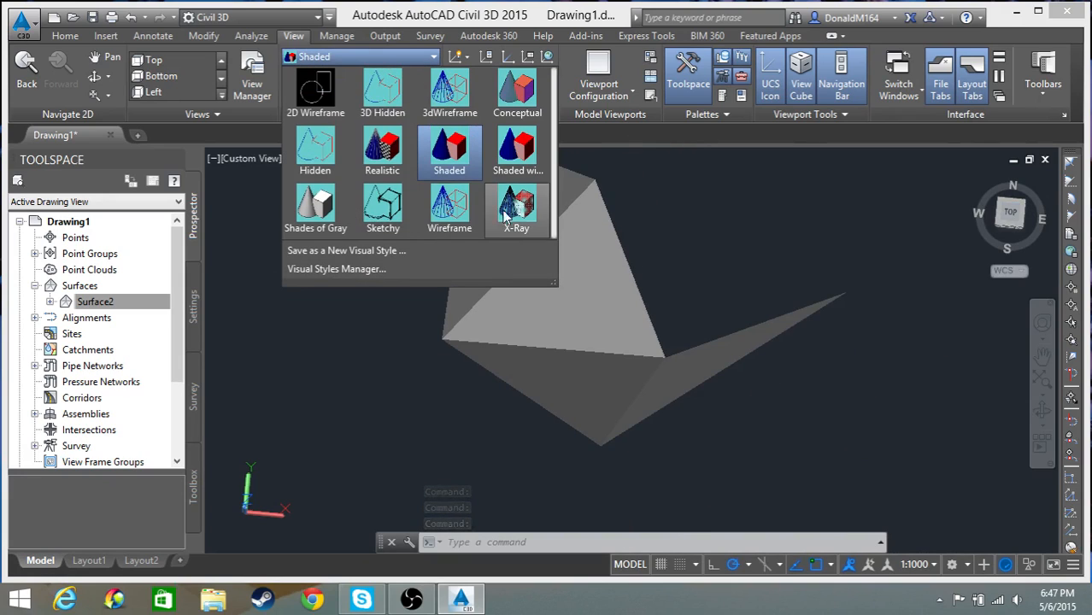
{"action": "left_click", "coordinate": [391, 153]}
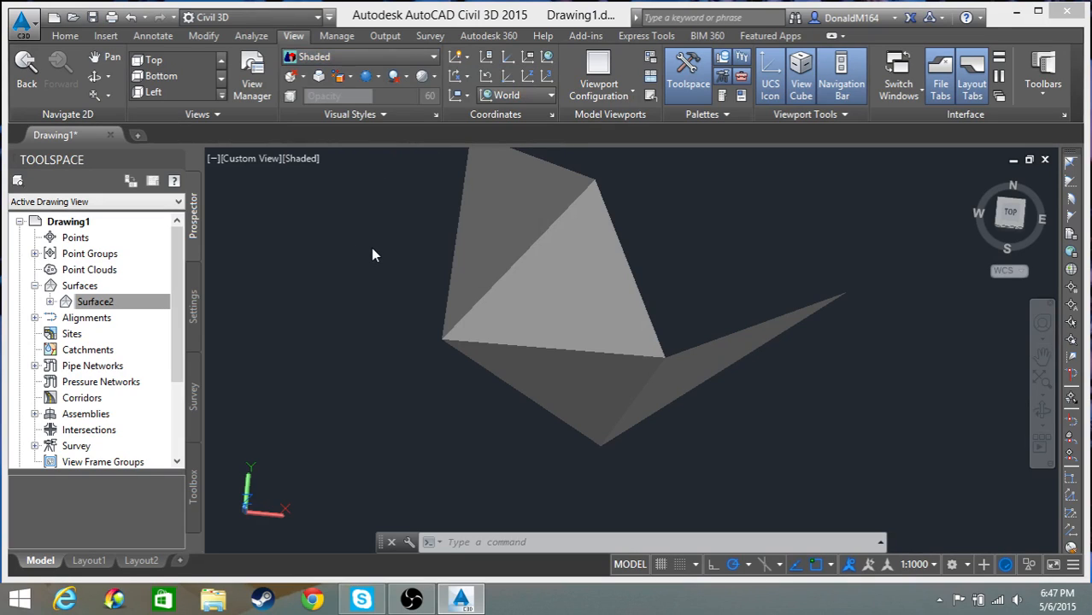
{"action": "scroll", "coordinate": [531, 272], "scroll_direction": "up", "scroll_amount": 2}
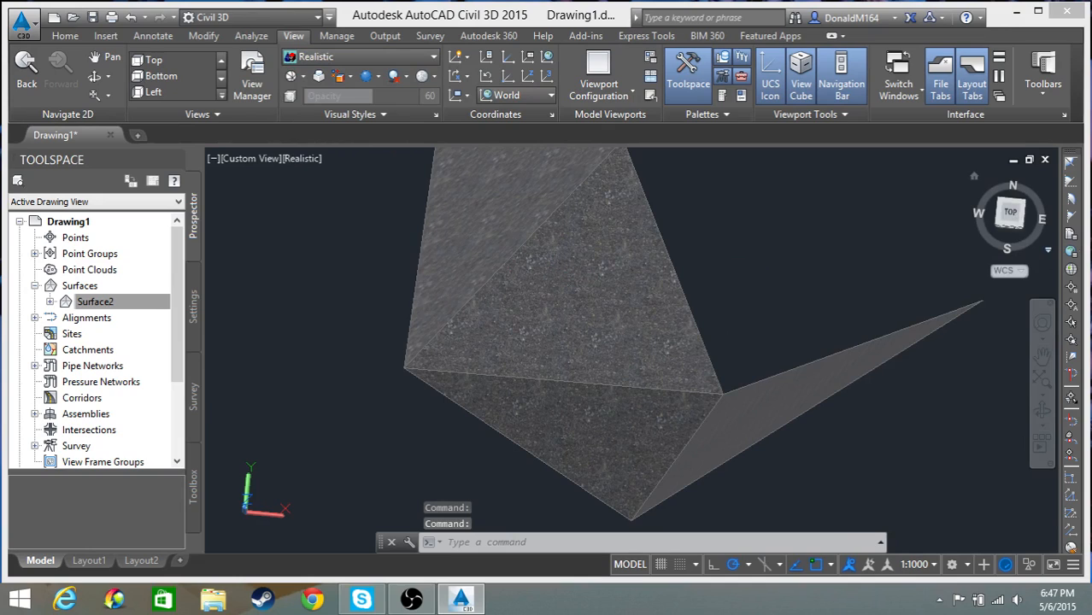
Examine the textured surface in 3D from the front, including the tall spike at its southeastern point.
{"action": "left_click_drag", "start_coordinate": [1014, 219], "coordinate": [1008, 202]}
{"action": "scroll", "coordinate": [776, 400], "scroll_direction": "down", "scroll_amount": 5}
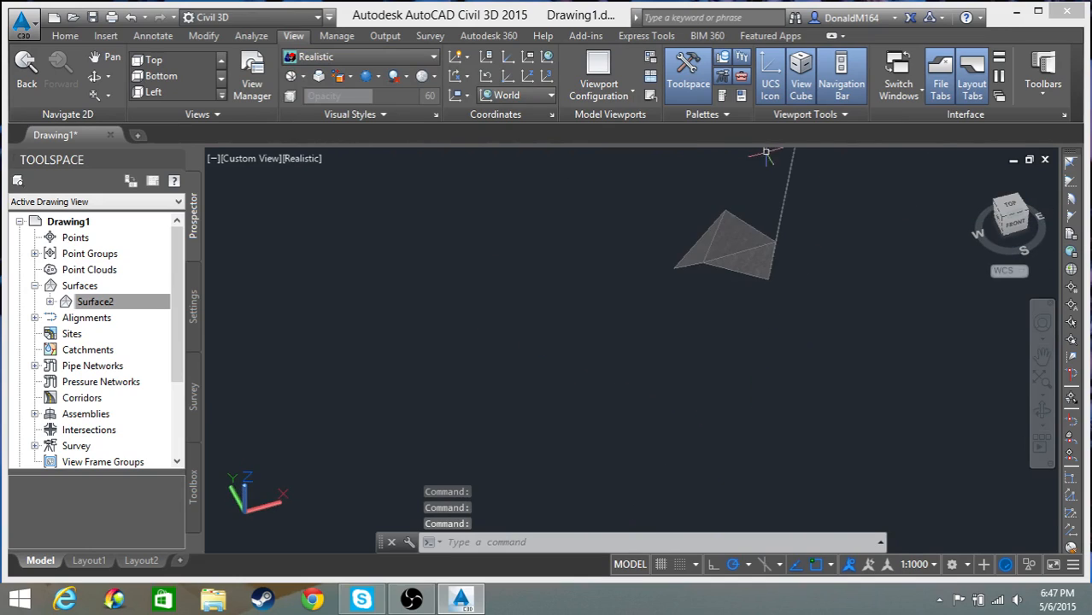
{"action": "scroll", "coordinate": [750, 218], "scroll_direction": "up", "scroll_amount": 5}
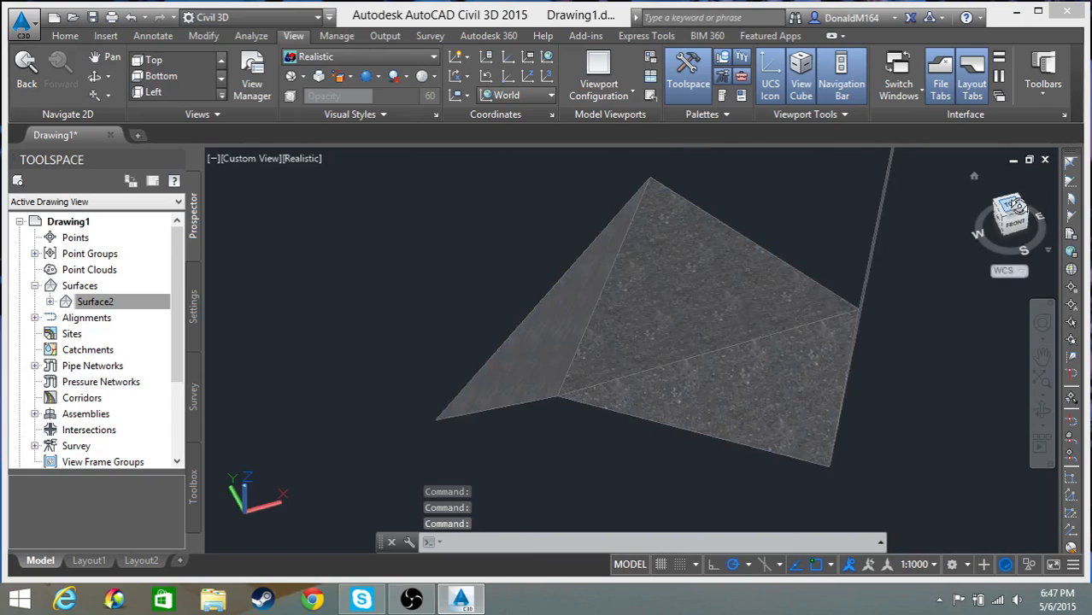
{"action": "left_click_drag", "start_coordinate": [1017, 205], "coordinate": [1011, 207]}
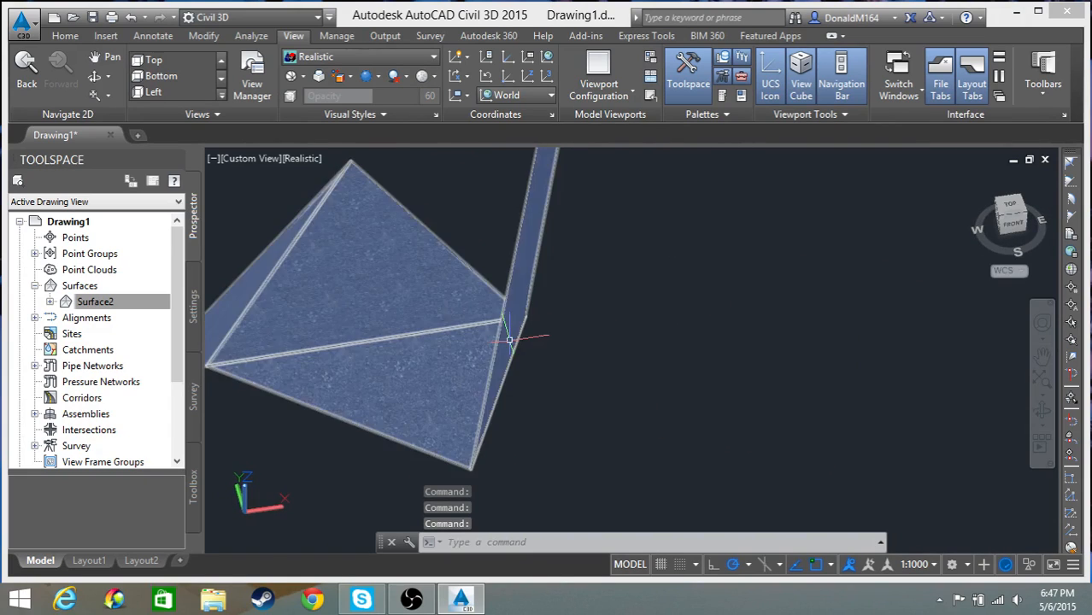
{"action": "scroll", "coordinate": [509, 340], "scroll_direction": "down", "scroll_amount": 6}
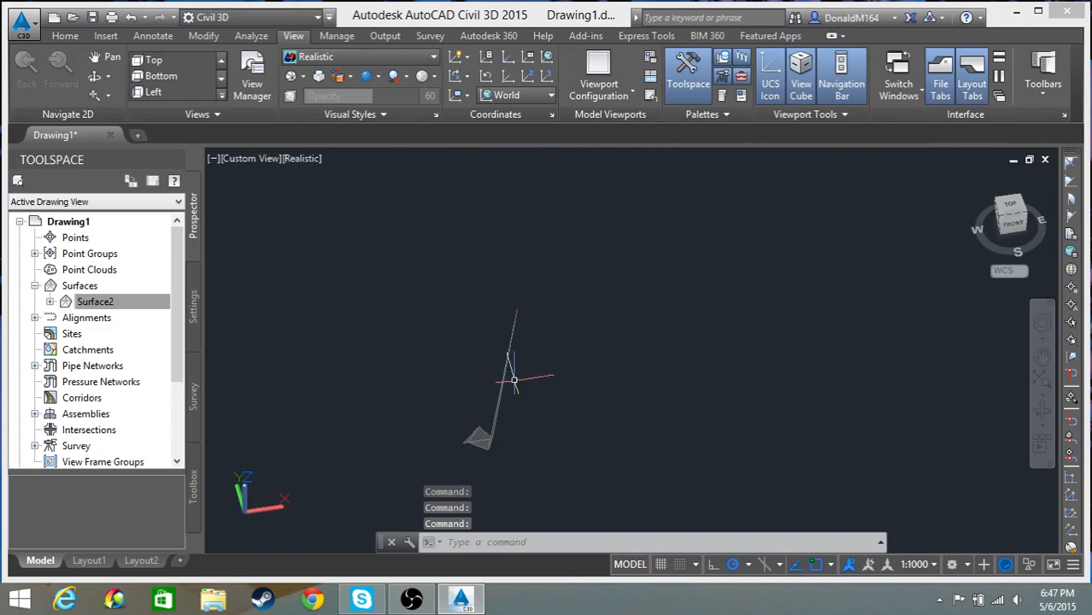
{"action": "scroll", "coordinate": [514, 378], "scroll_direction": "up", "scroll_amount": 5}
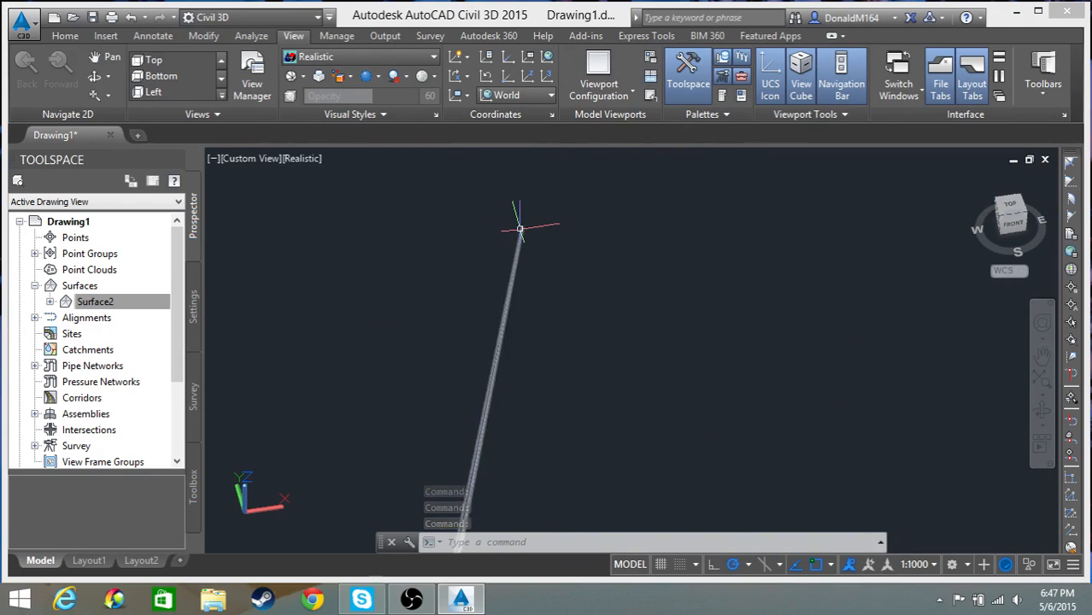
{"action": "scroll", "coordinate": [516, 205], "scroll_direction": "down", "scroll_amount": 5}
{"action": "scroll", "coordinate": [488, 436], "scroll_direction": "up", "scroll_amount": 3}
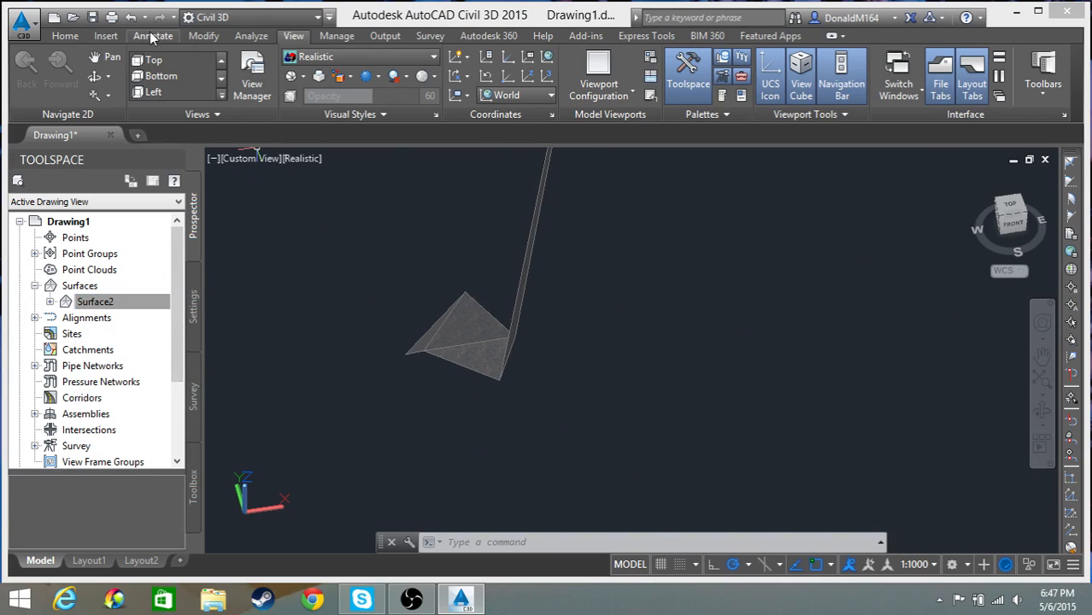
{"action": "left_click", "coordinate": [152, 35]}
{"action": "left_click", "coordinate": [105, 36]}
{"action": "left_click", "coordinate": [67, 36]}
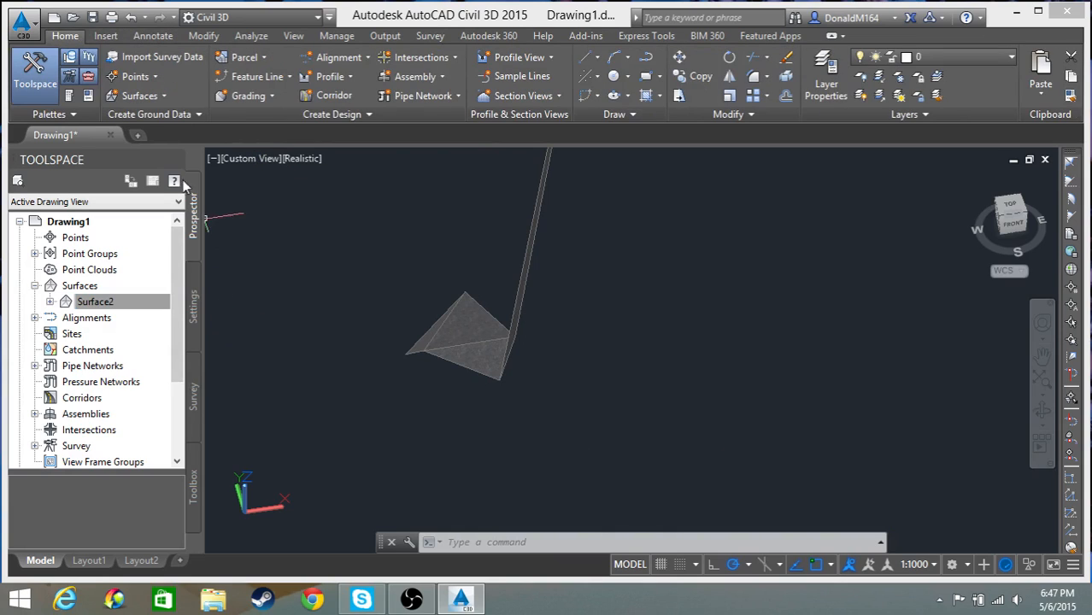
Open the properties of Surface2 and open its Contours 1m and 5m (Background) surface style for editing.
{"action": "right_click", "coordinate": [100, 307]}
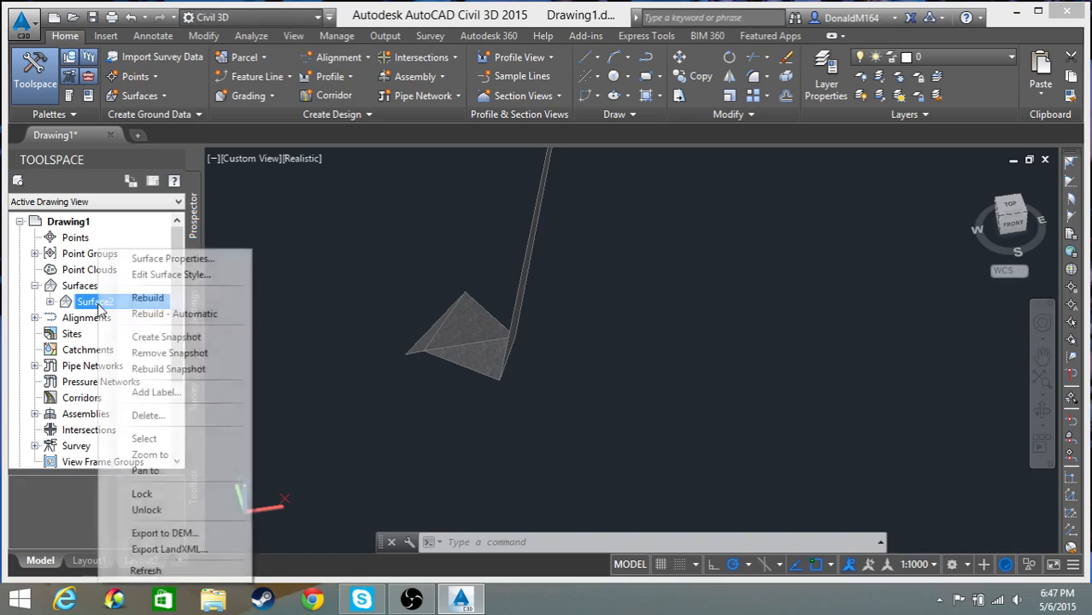
{"action": "left_click", "coordinate": [185, 258]}
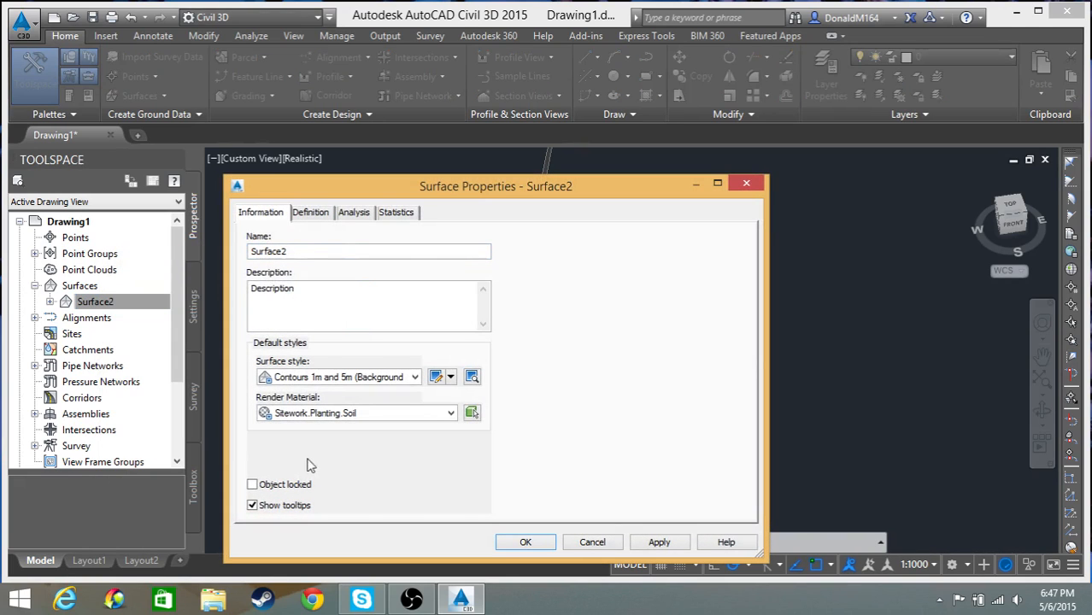
{"action": "left_click", "coordinate": [308, 377]}
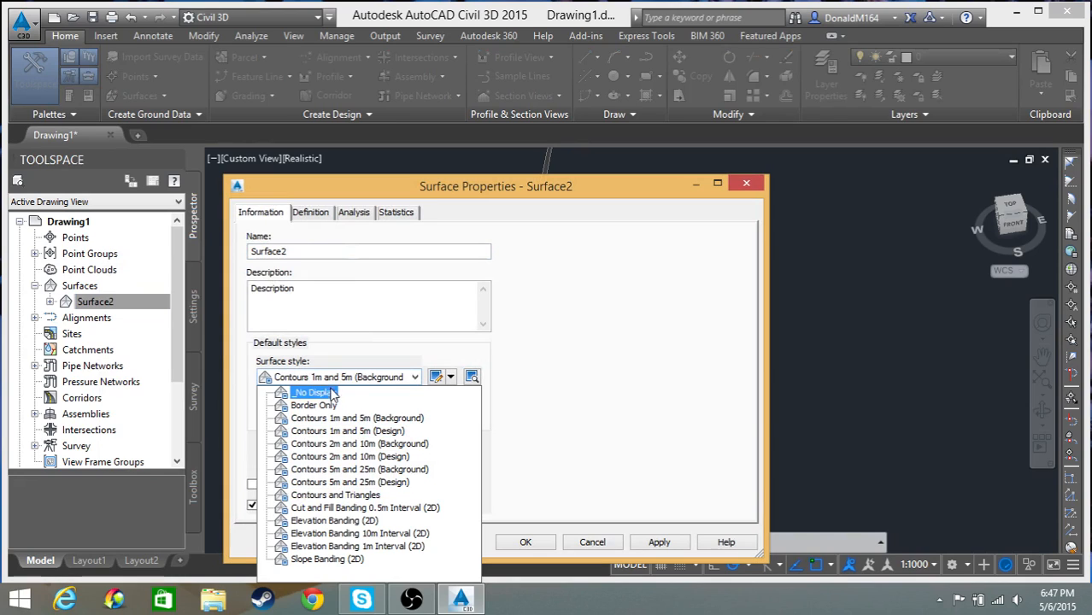
{"action": "left_click", "coordinate": [657, 375]}
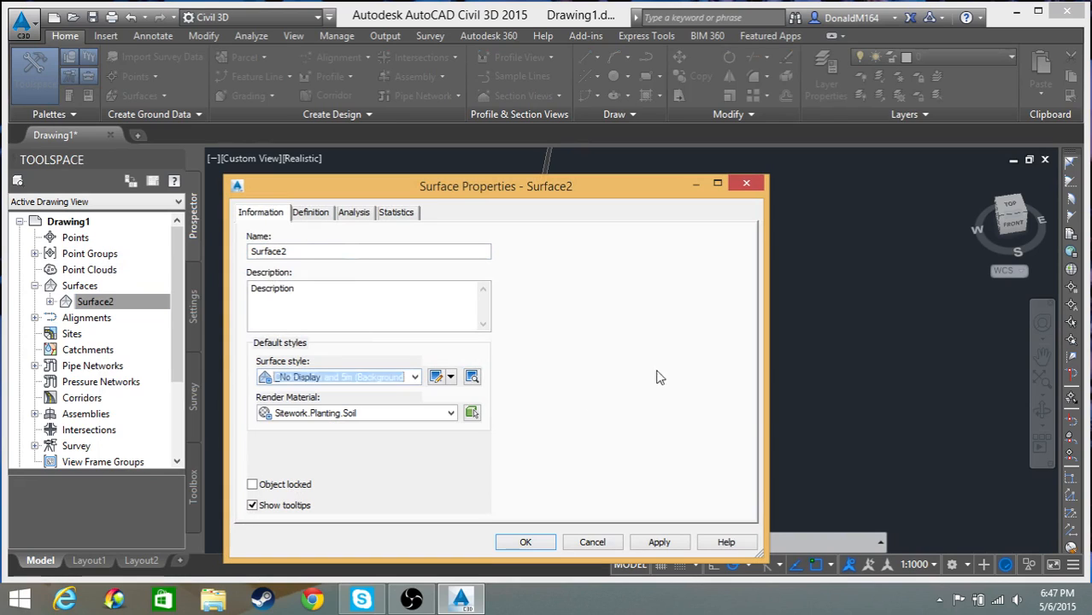
{"action": "left_click", "coordinate": [434, 378]}
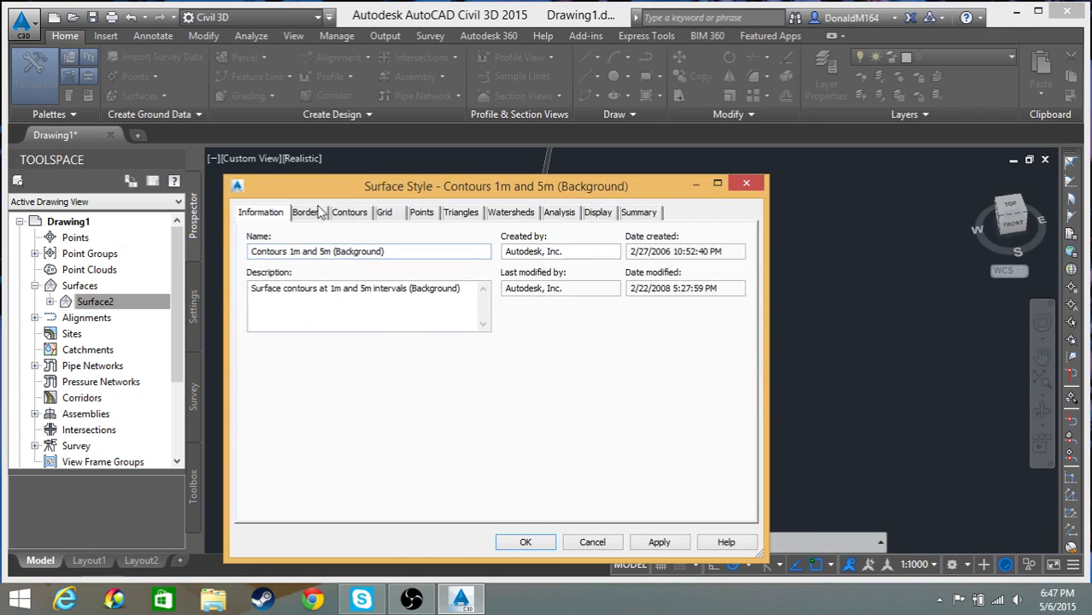
Examine the style's contour ranges and its base elevation, minor interval and major interval settings.
{"action": "left_click", "coordinate": [351, 213]}
{"action": "left_click", "coordinate": [258, 260]}
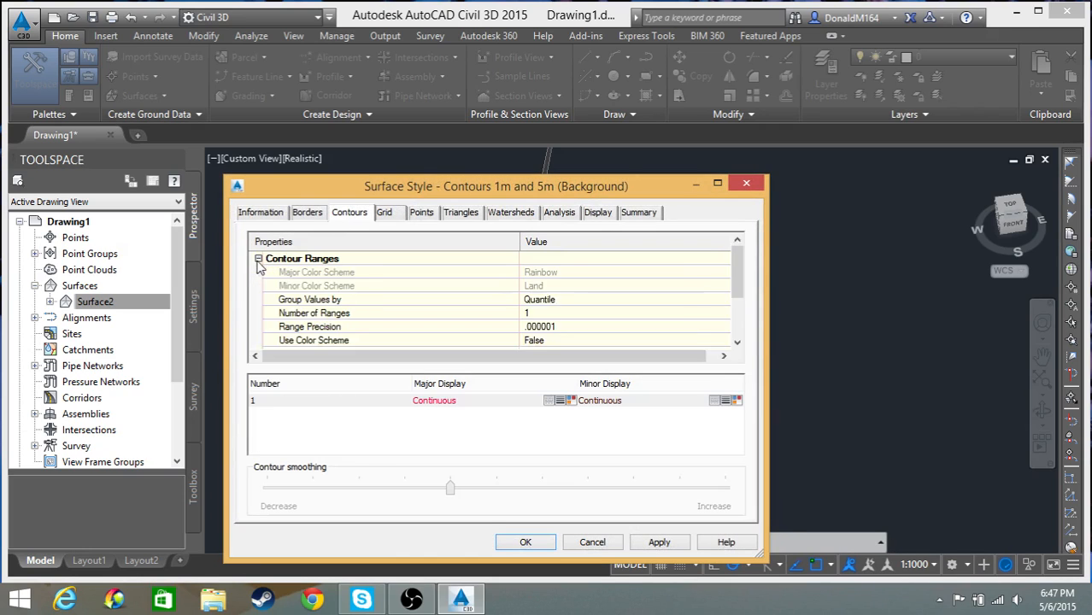
{"action": "left_click", "coordinate": [258, 260]}
{"action": "left_click", "coordinate": [259, 261]}
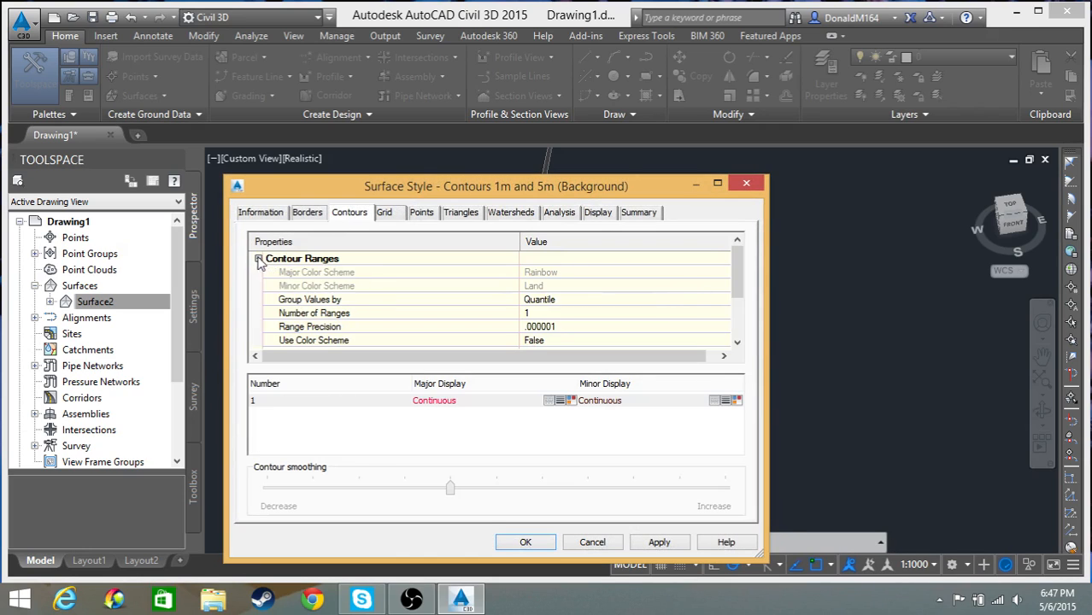
{"action": "left_click", "coordinate": [337, 314]}
{"action": "scroll", "coordinate": [546, 313], "scroll_direction": "down", "scroll_amount": 2}
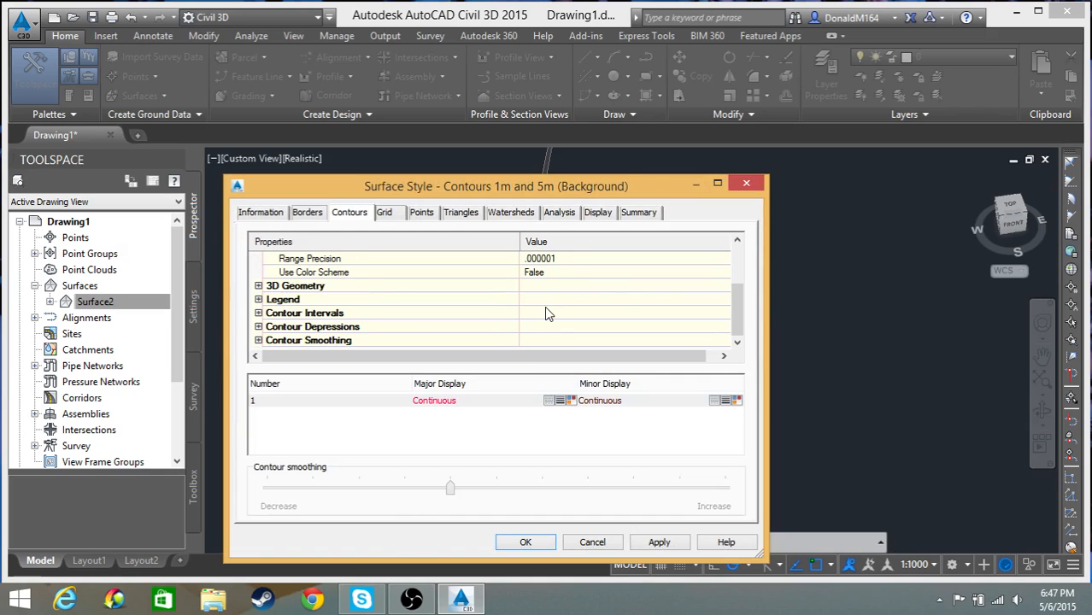
{"action": "left_click", "coordinate": [259, 313]}
{"action": "scroll", "coordinate": [512, 315], "scroll_direction": "down", "scroll_amount": 1}
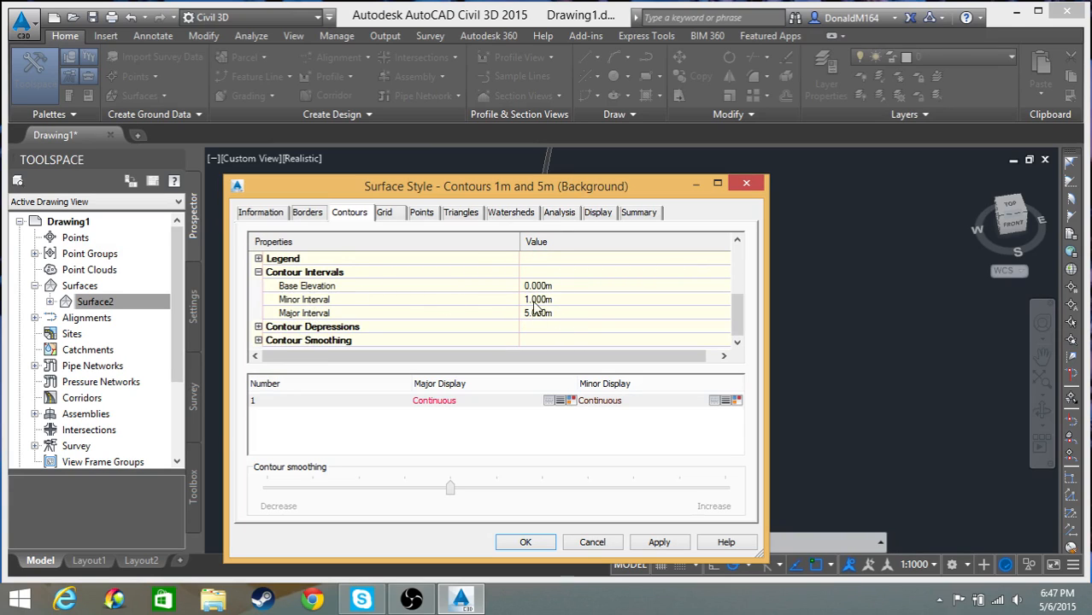
Review the style's grid, point, triangle, watershed and analysis settings, and close the style and surface properties without saving changes.
{"action": "left_click", "coordinate": [384, 216]}
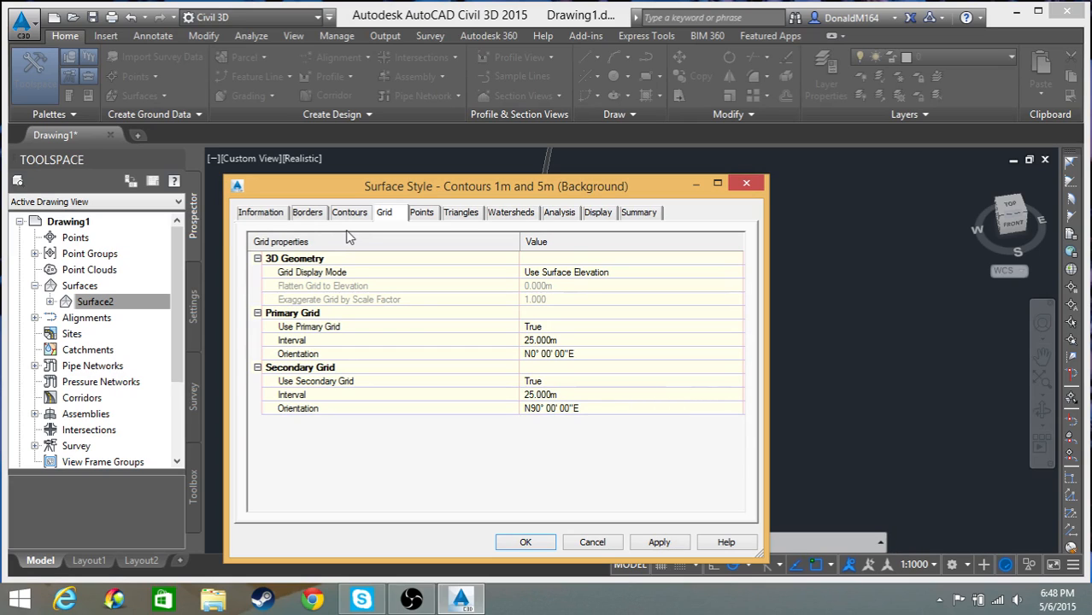
{"action": "left_click_drag", "start_coordinate": [502, 193], "coordinate": [504, 168]}
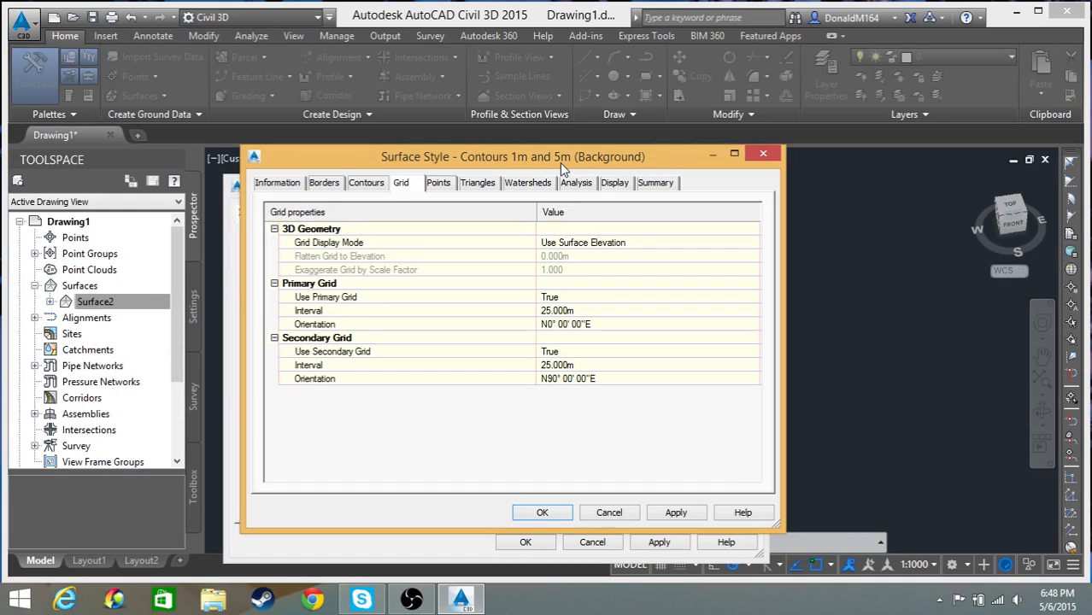
{"action": "left_click", "coordinate": [439, 188]}
{"action": "left_click", "coordinate": [495, 190]}
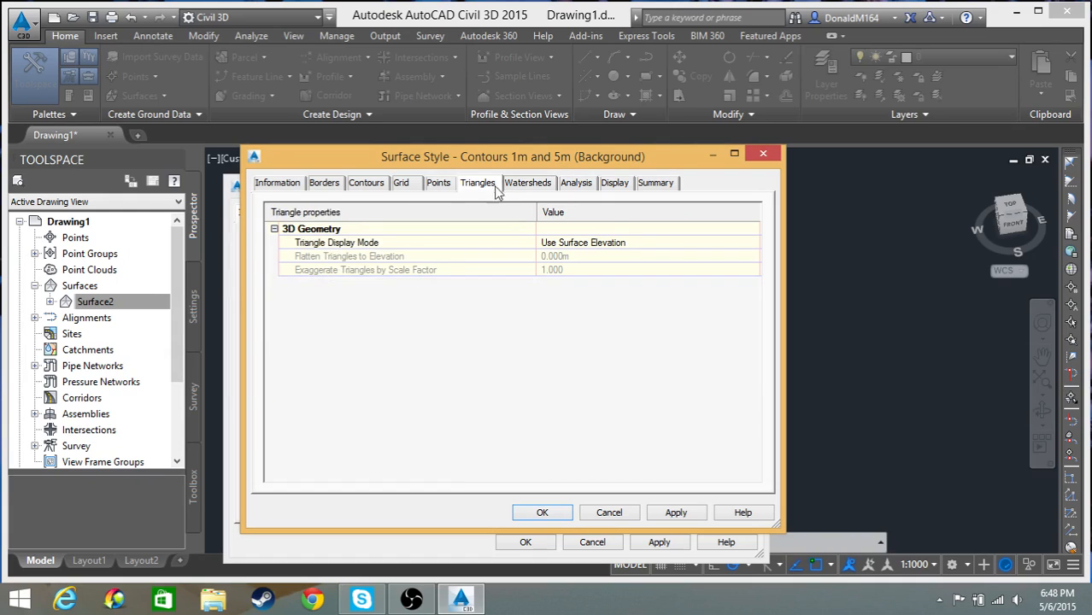
{"action": "left_click", "coordinate": [527, 185]}
{"action": "left_click", "coordinate": [575, 184]}
{"action": "left_click", "coordinate": [521, 189]}
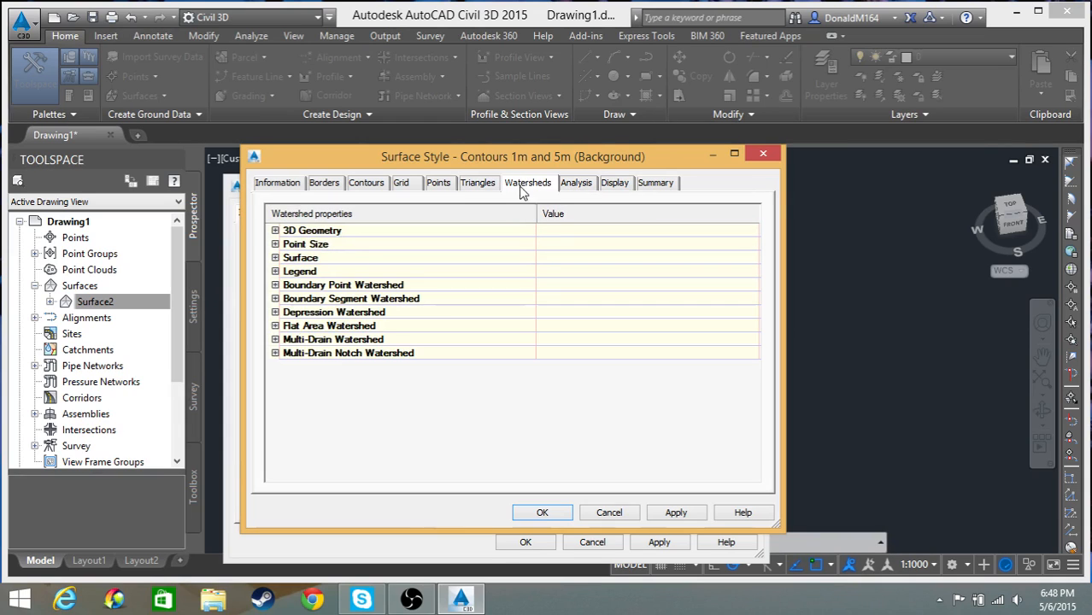
{"action": "left_click", "coordinate": [282, 186]}
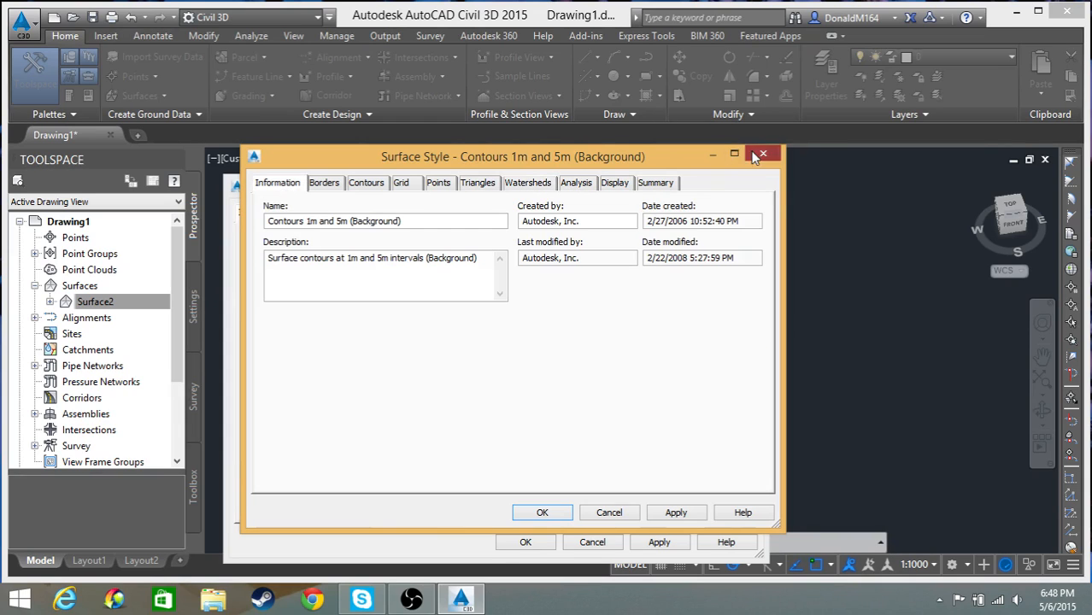
{"action": "left_click", "coordinate": [761, 155]}
{"action": "left_click", "coordinate": [763, 182]}
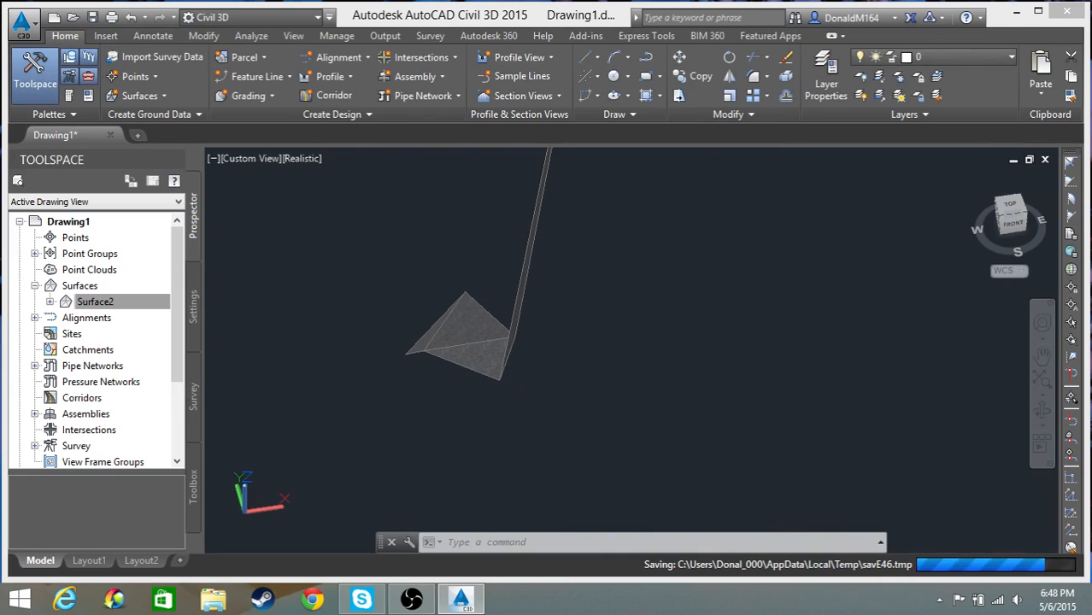
{"action": "left_click", "coordinate": [411, 600]}
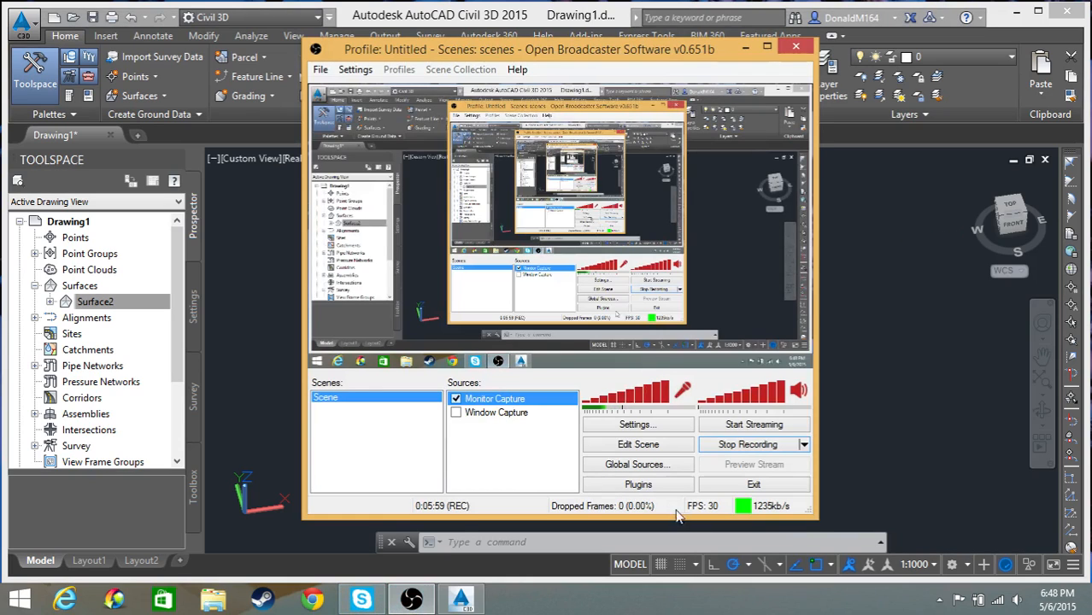